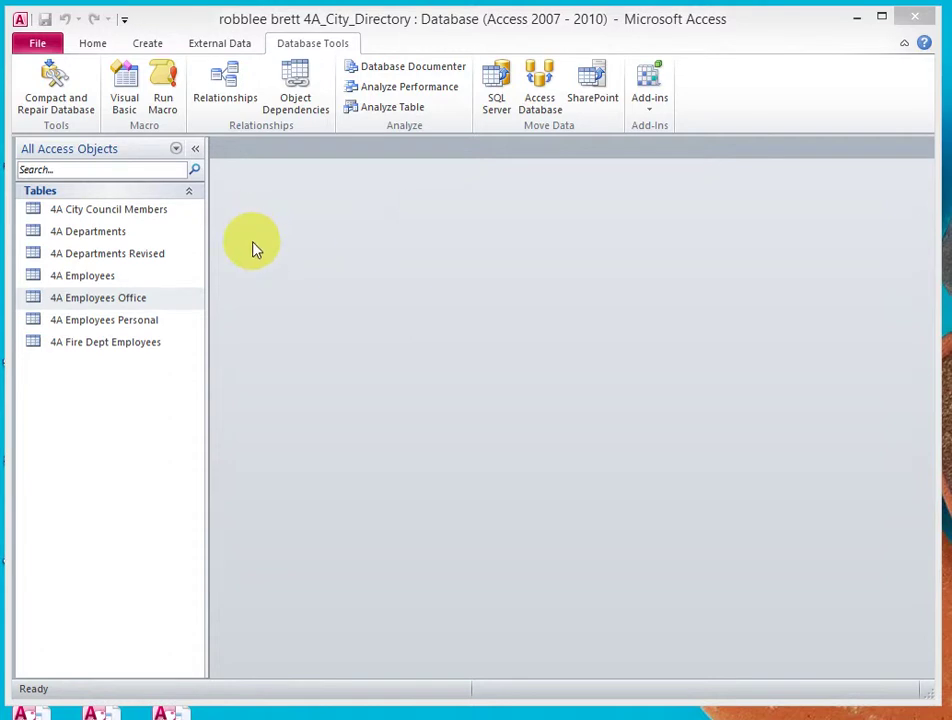
- Open the empty Relationships window from the Database Tools commands
{"action": "left_click", "coordinate": [315, 48]}
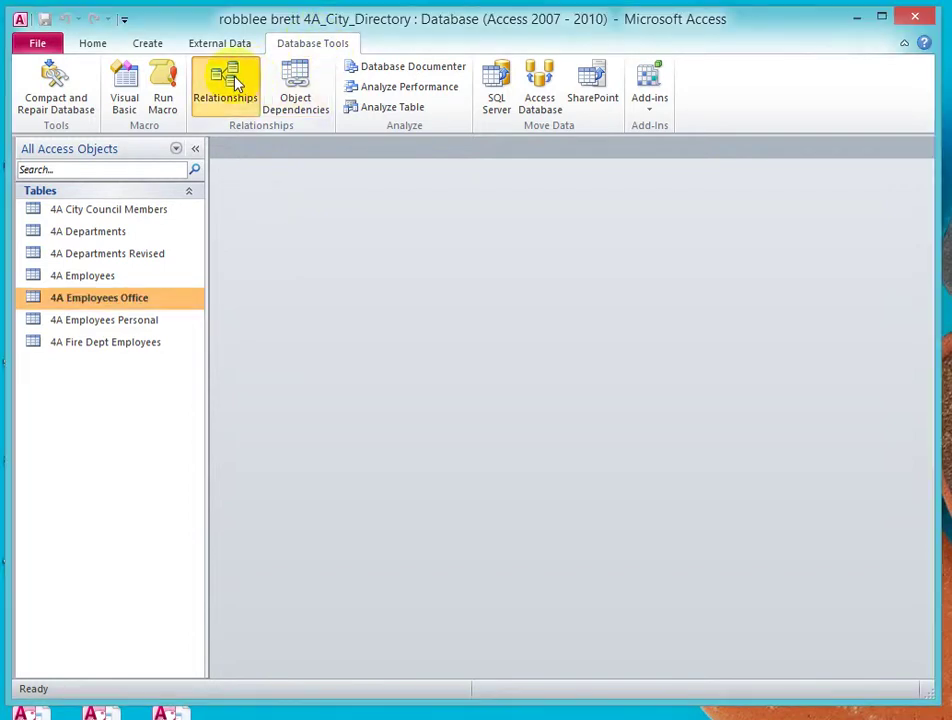
{"action": "left_click", "coordinate": [237, 85]}
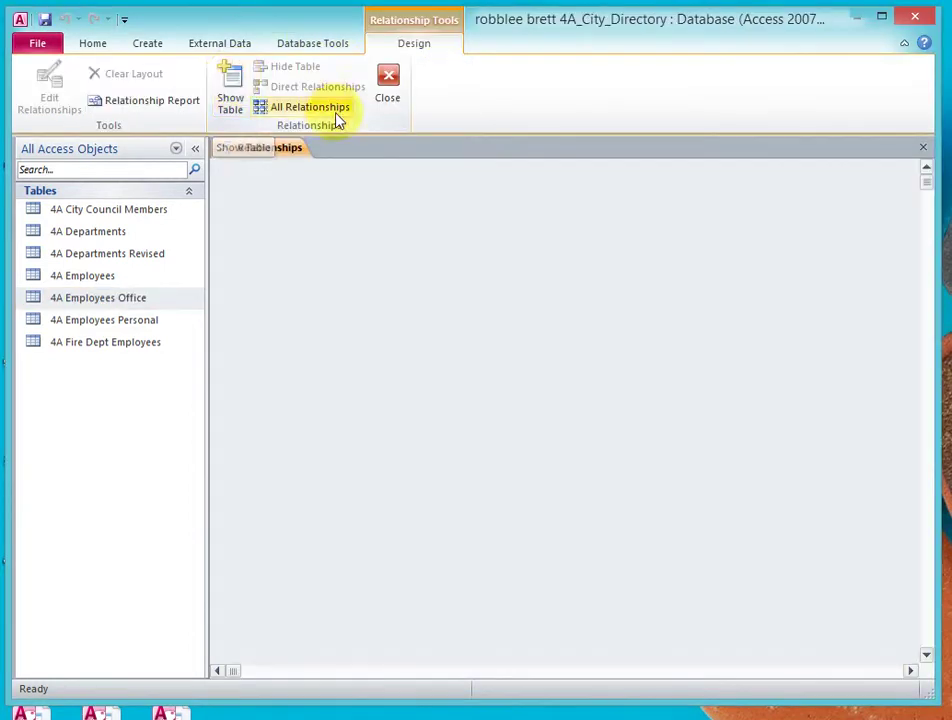
- Add 4A Departments Revised, 4A Employees Office and 4A Employees Personal to the layout
{"action": "left_click", "coordinate": [230, 88]}
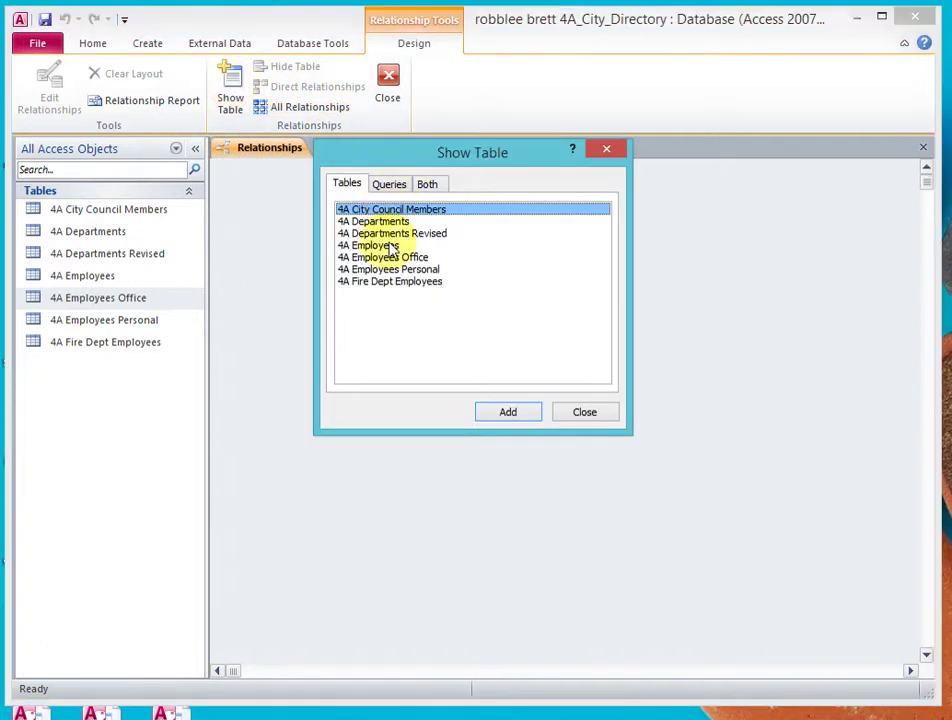
{"action": "left_click", "coordinate": [406, 235]}
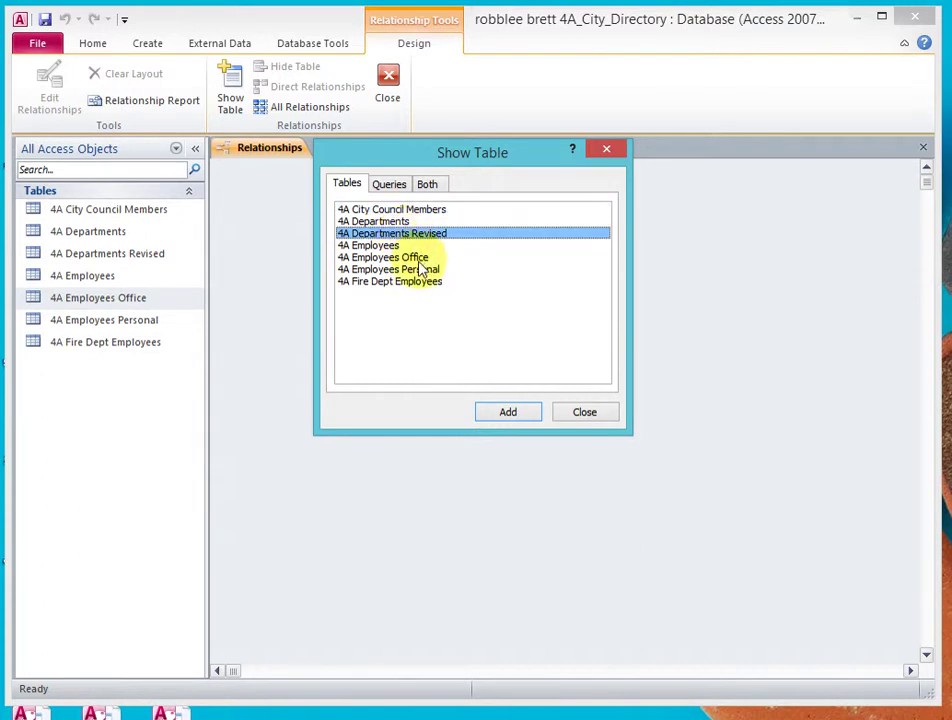
{"action": "left_click", "coordinate": [414, 260], "text": "ctrl"}
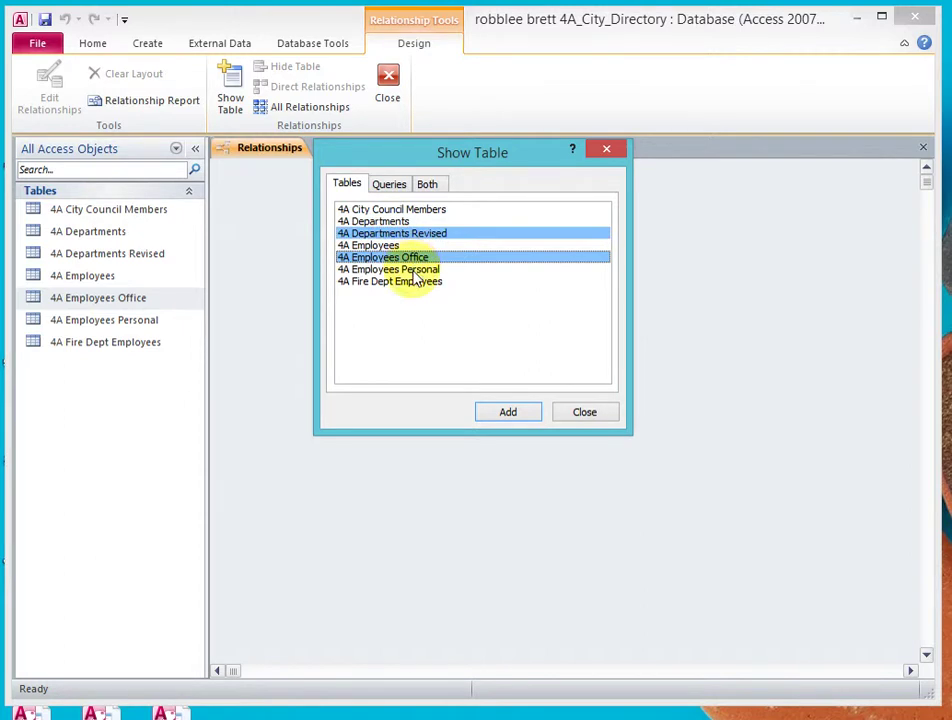
{"action": "left_click", "coordinate": [414, 271], "text": "ctrl"}
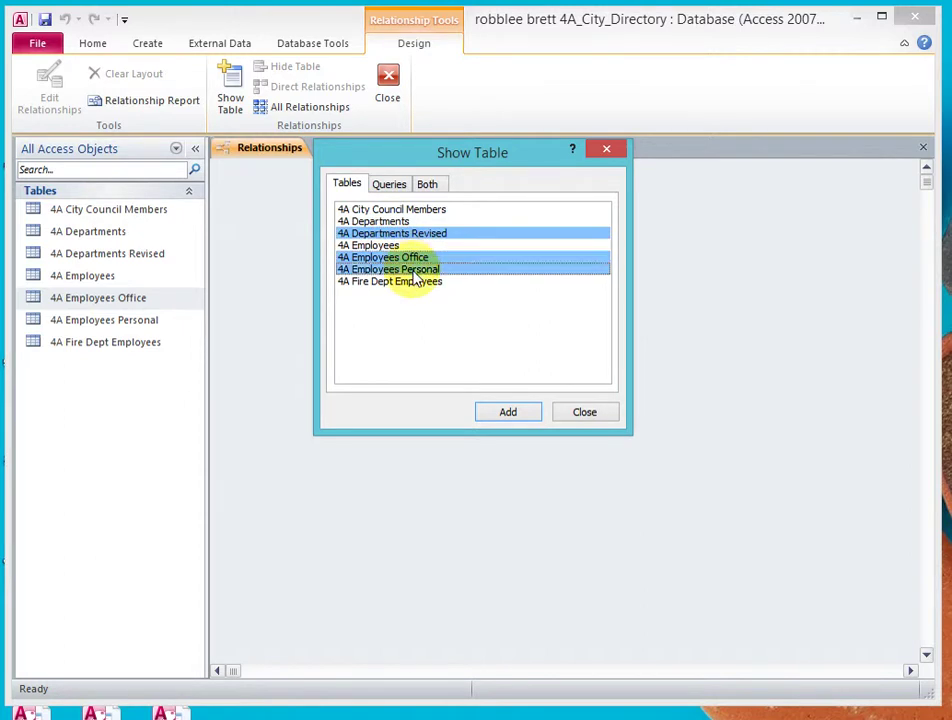
{"action": "left_click", "coordinate": [508, 414]}
- Close Show Table and move 4A Employees Office below 4A Departments Revised
{"action": "left_click", "coordinate": [574, 416]}
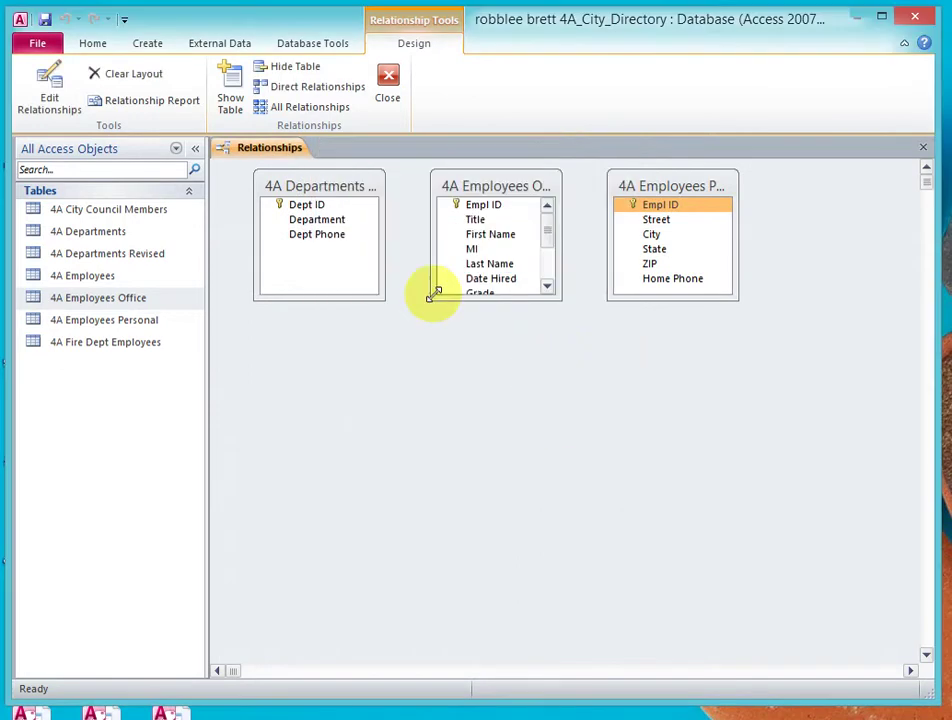
{"action": "left_click", "coordinate": [668, 207]}
{"action": "left_click_drag", "start_coordinate": [668, 207], "coordinate": [366, 203]}
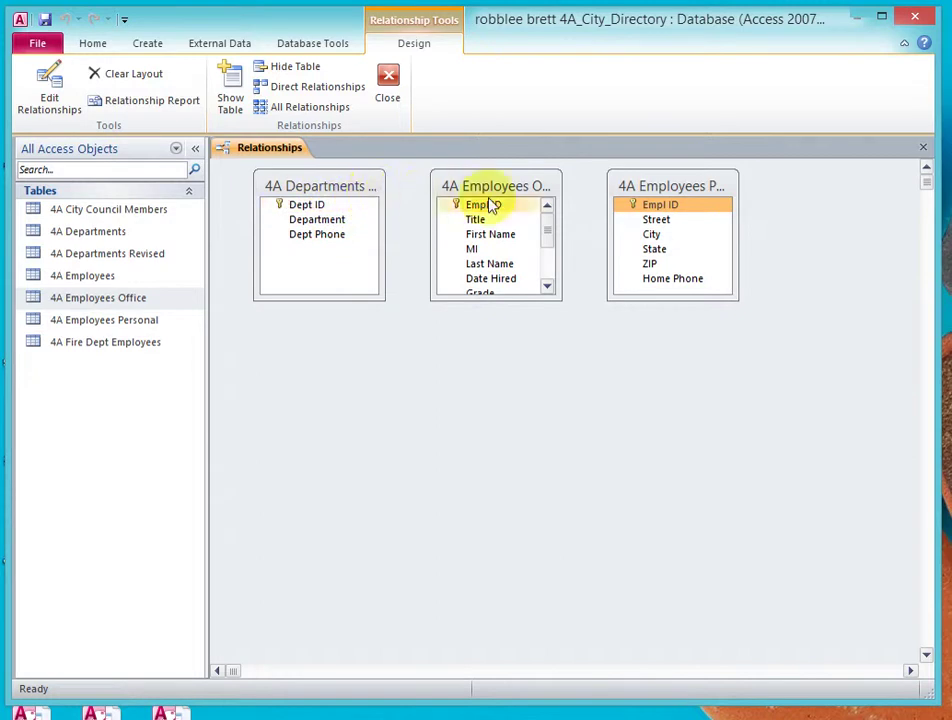
{"action": "left_click_drag", "start_coordinate": [659, 202], "coordinate": [521, 440]}
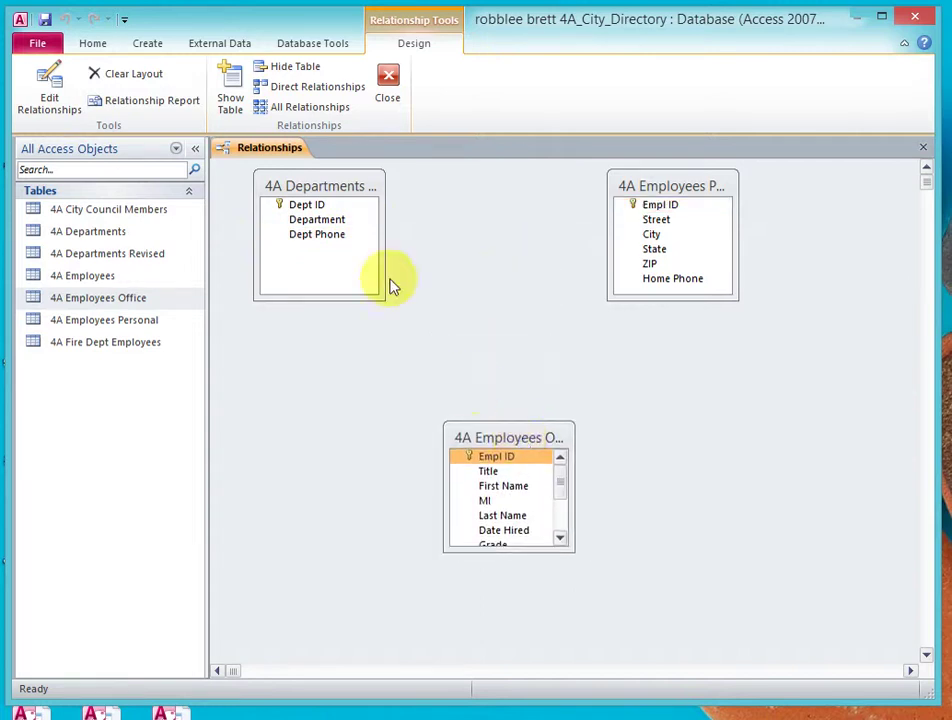
- Widen Departments Revised, enlarge Employees Office, and place a widened Employees Personal beside it
{"action": "left_click_drag", "start_coordinate": [384, 296], "coordinate": [440, 263]}
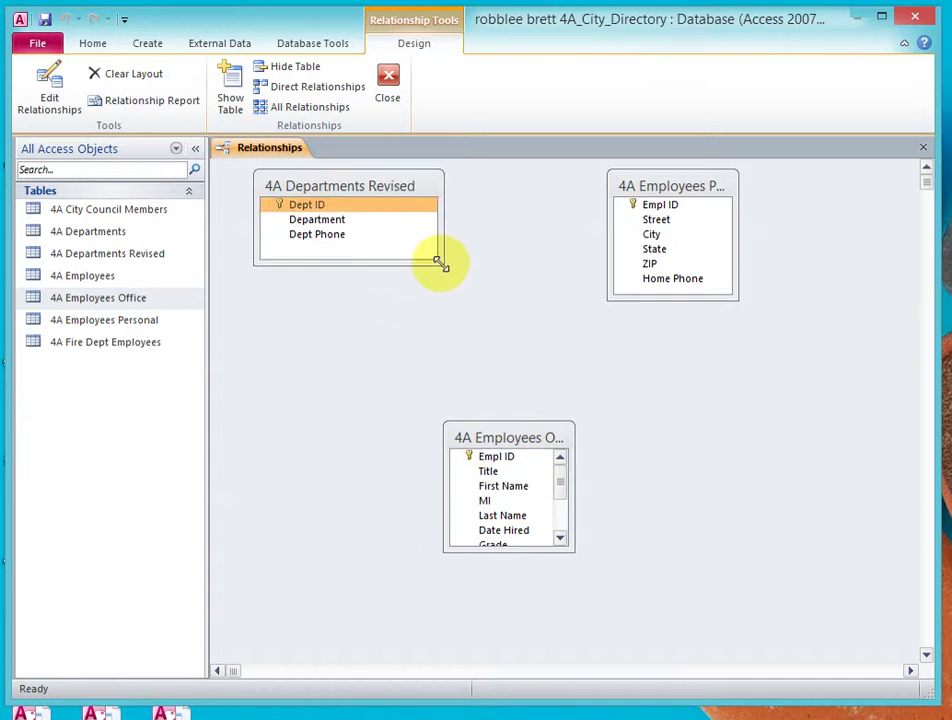
{"action": "left_click_drag", "start_coordinate": [573, 550], "coordinate": [614, 629]}
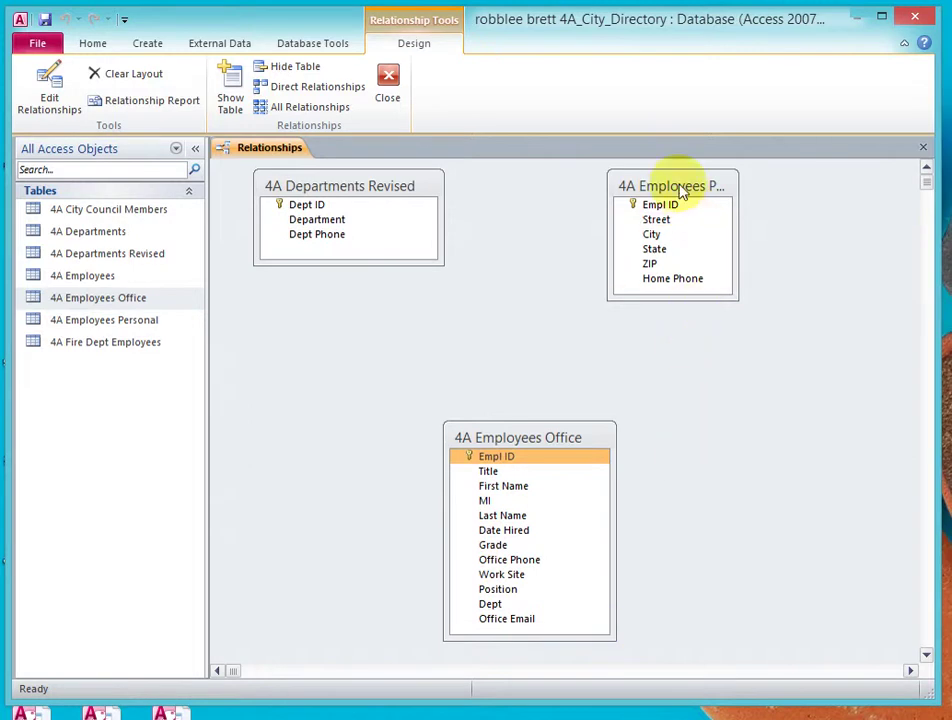
{"action": "left_click_drag", "start_coordinate": [682, 192], "coordinate": [754, 438]}
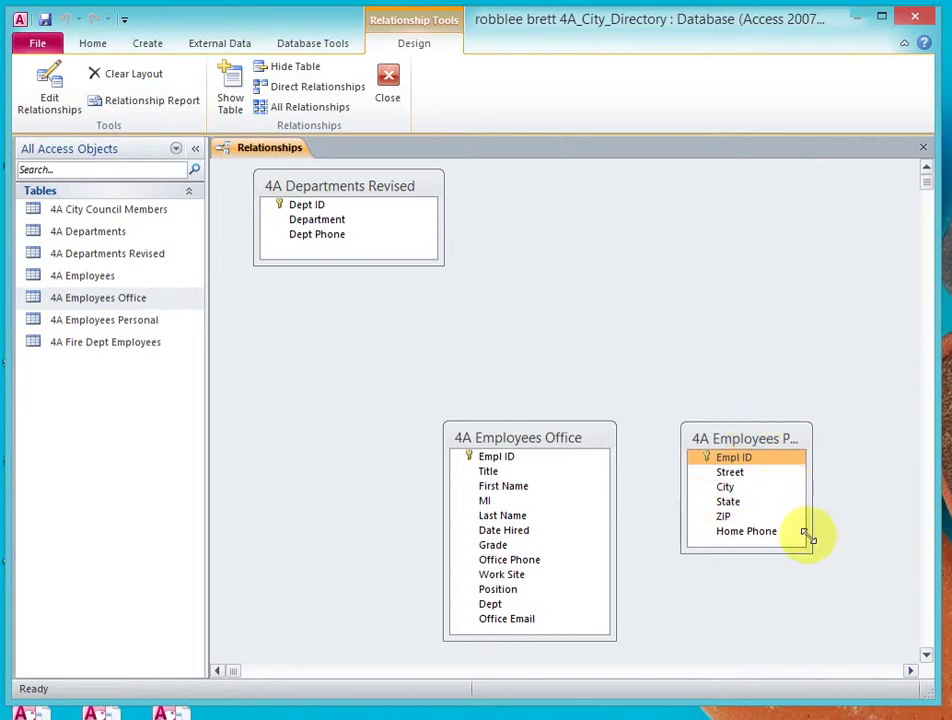
{"action": "left_click_drag", "start_coordinate": [807, 546], "coordinate": [855, 548]}
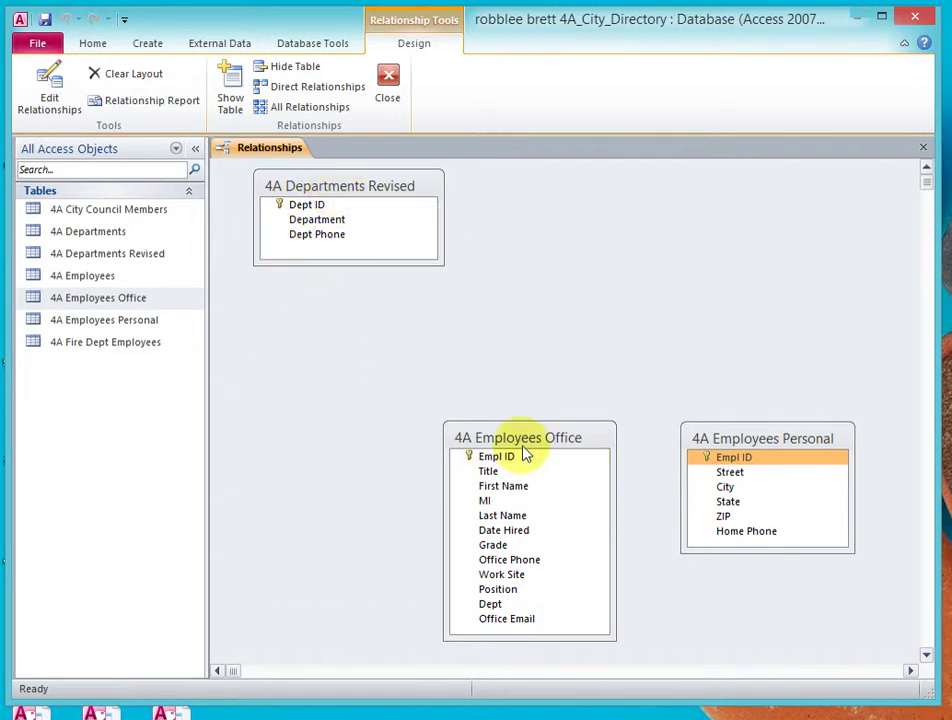
{"action": "left_click", "coordinate": [300, 206]}
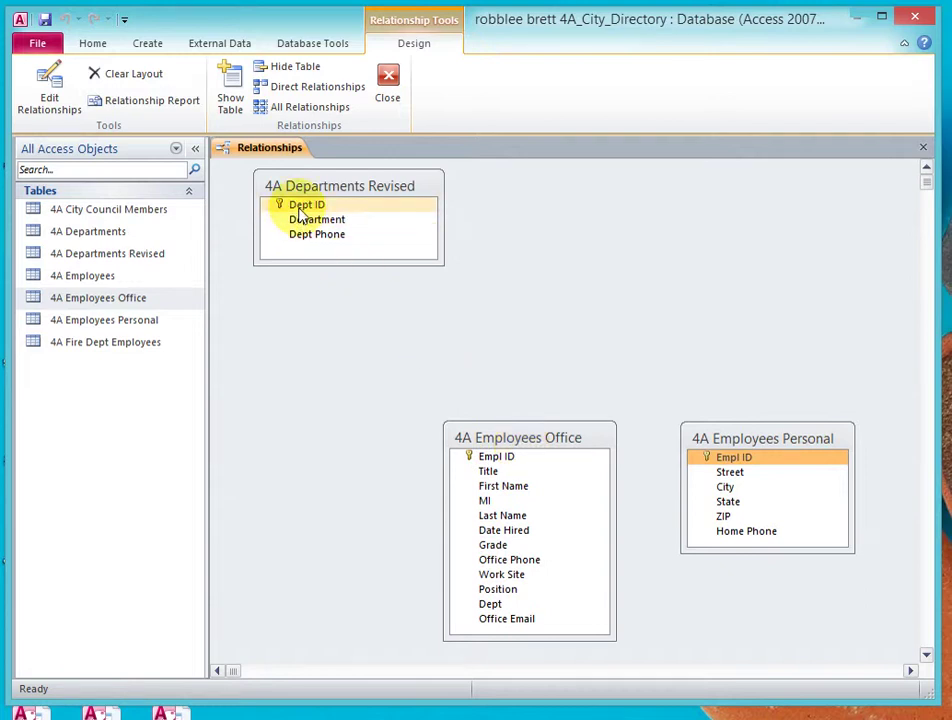
- Link Dept ID to Dept in 4A Employees Office, enforcing referential integrity
{"action": "left_click_drag", "start_coordinate": [299, 210], "coordinate": [493, 614]}
{"action": "left_click", "coordinate": [348, 244]}
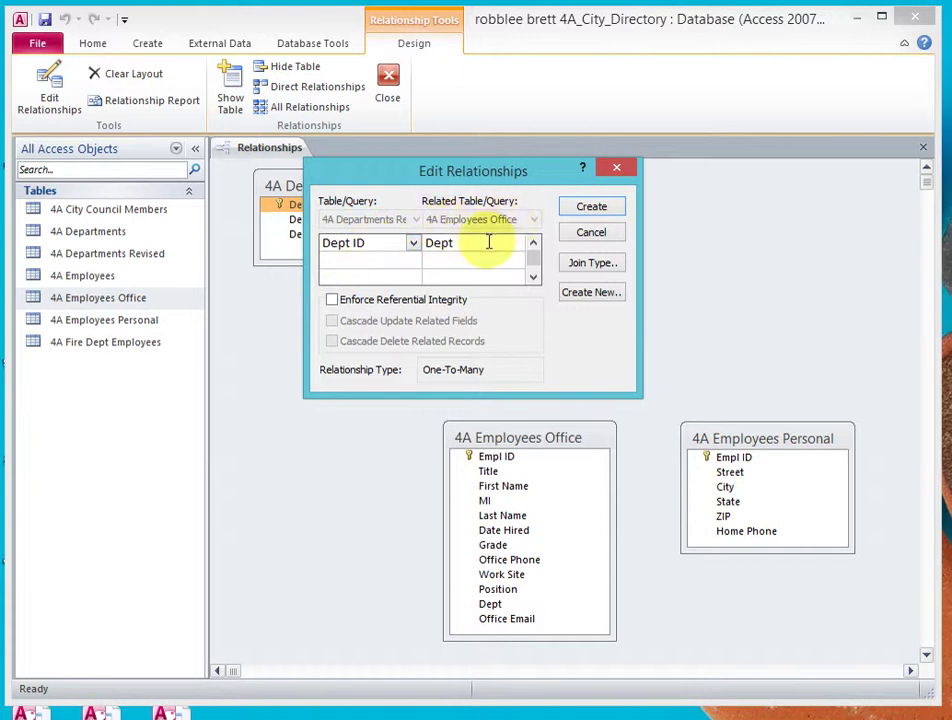
{"action": "left_click", "coordinate": [332, 300]}
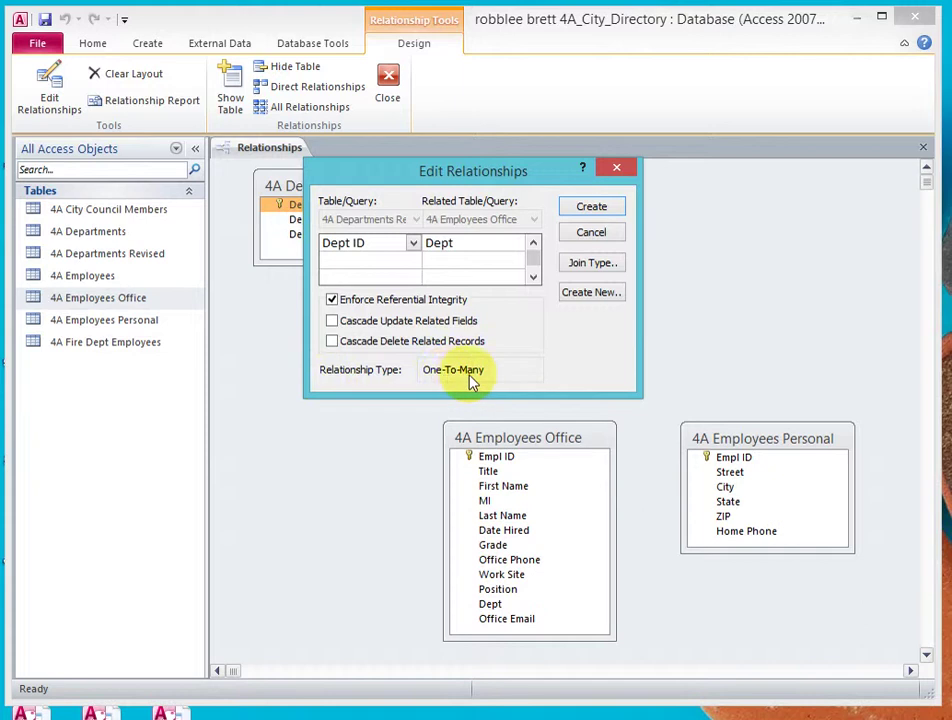
{"action": "left_click", "coordinate": [589, 210]}
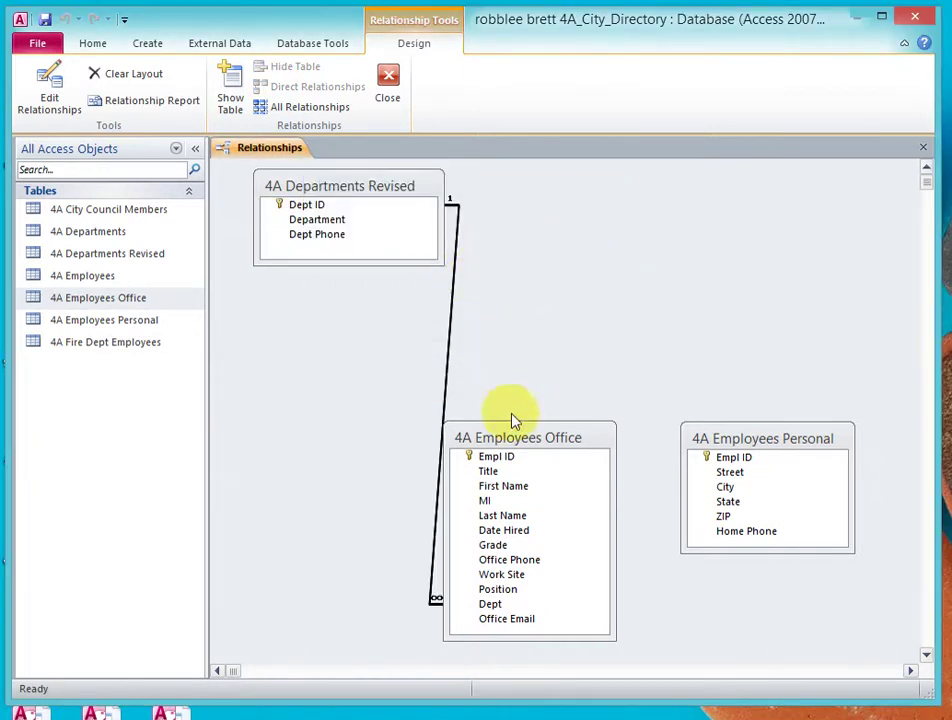
- Shift Employees Office and Employees Personal up and right, then pair their Empl ID fields
{"action": "left_click_drag", "start_coordinate": [514, 440], "coordinate": [547, 391]}
{"action": "left_click", "coordinate": [390, 206]}
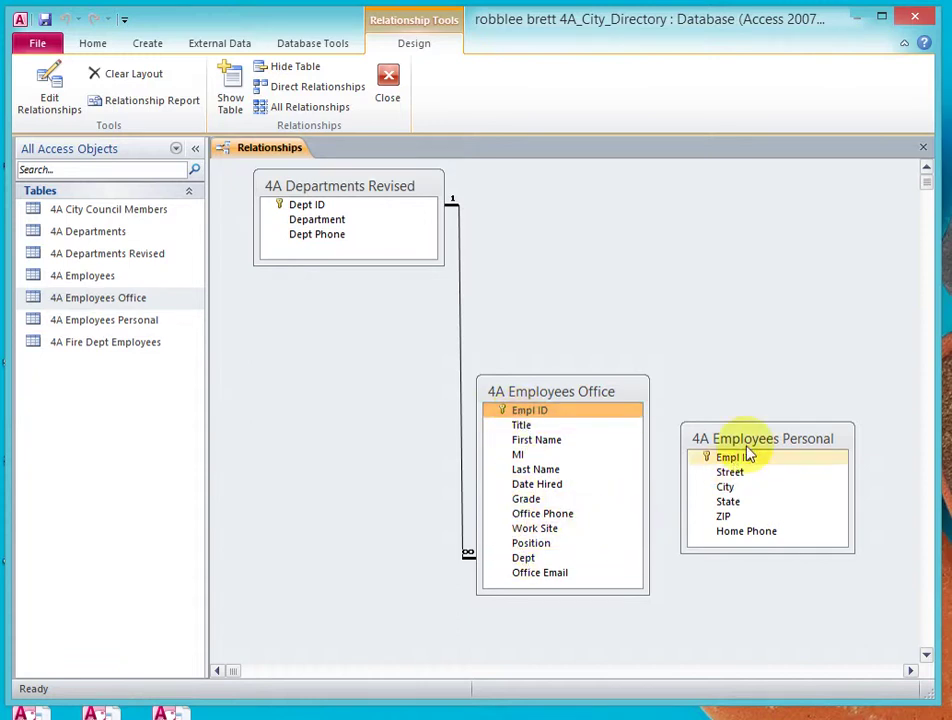
{"action": "left_click_drag", "start_coordinate": [763, 440], "coordinate": [804, 396]}
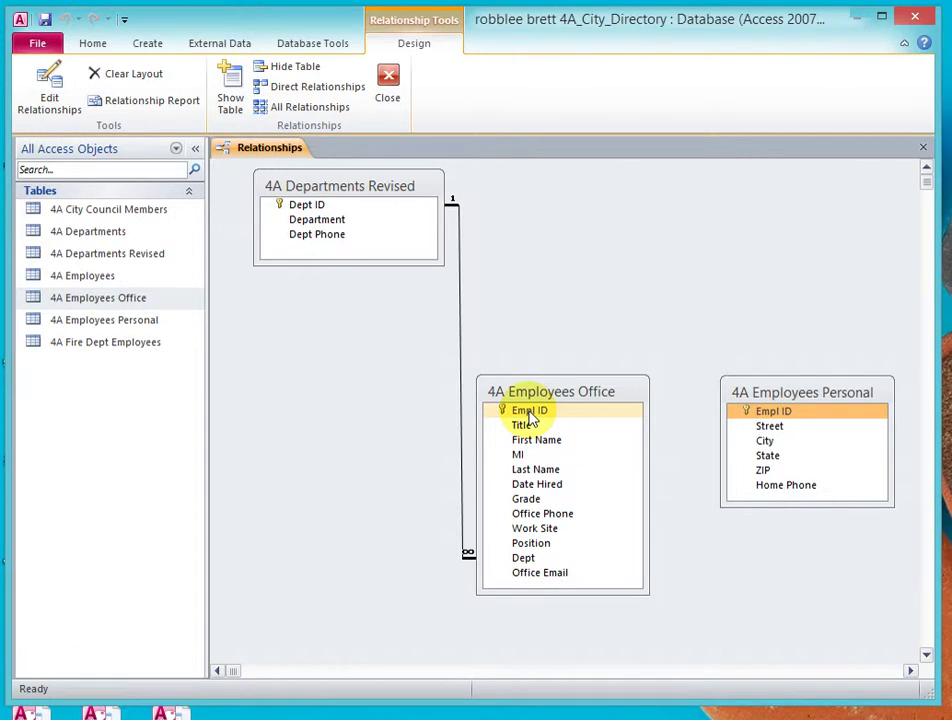
{"action": "left_click_drag", "start_coordinate": [530, 416], "coordinate": [778, 417]}
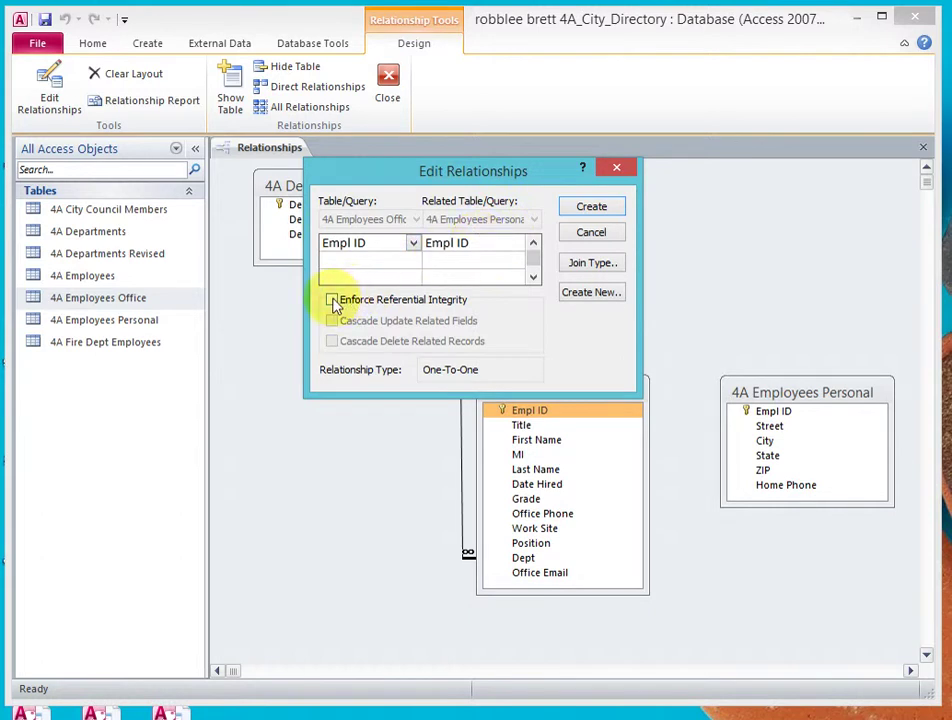
- Enforce referential integrity and create the one-to-one Empl ID relationship
{"action": "left_click", "coordinate": [332, 300]}
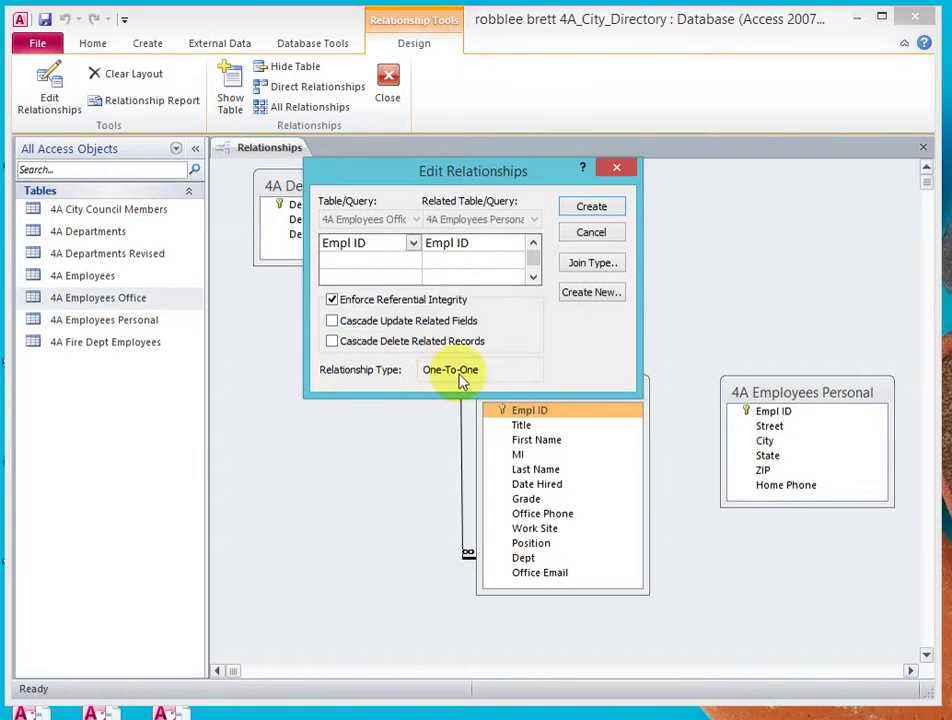
{"action": "left_click", "coordinate": [591, 210]}
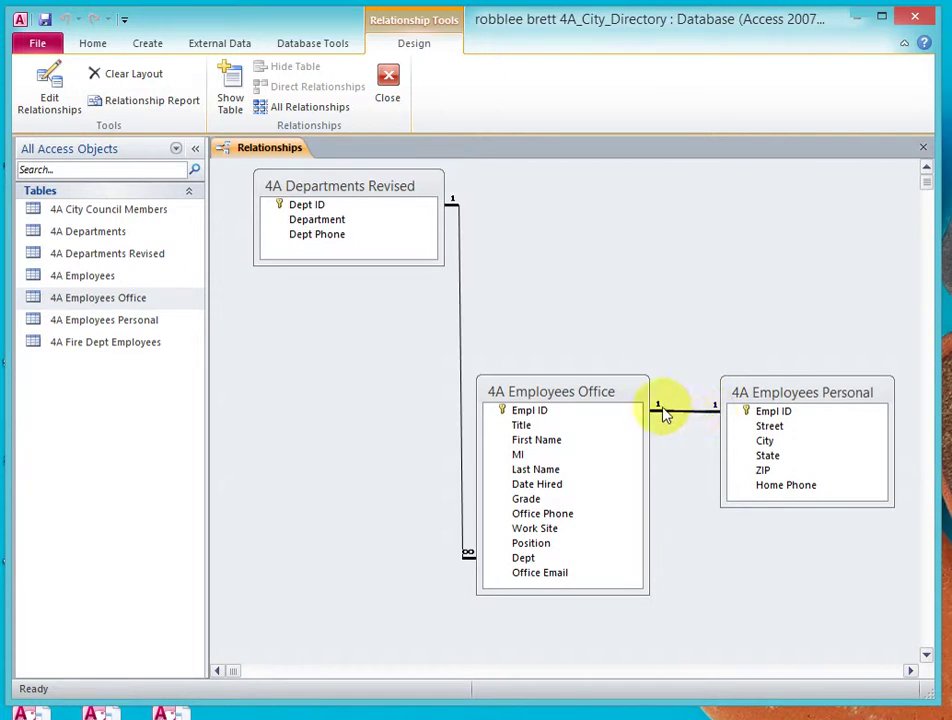
{"action": "left_click", "coordinate": [781, 394]}
{"action": "left_click_drag", "start_coordinate": [781, 390], "coordinate": [778, 393]}
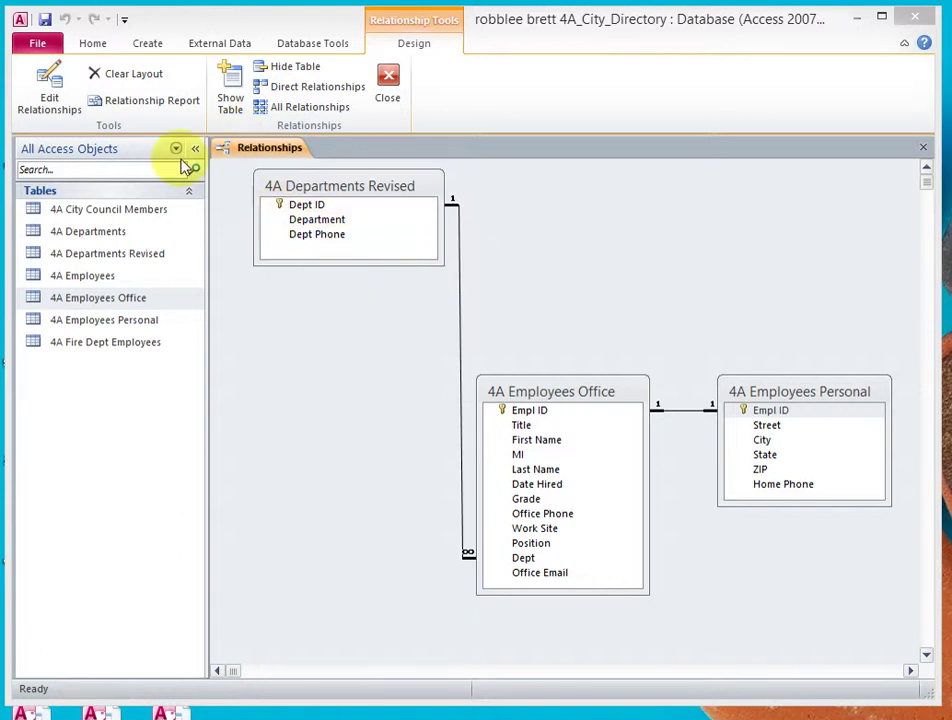
{"action": "left_click", "coordinate": [140, 104]}
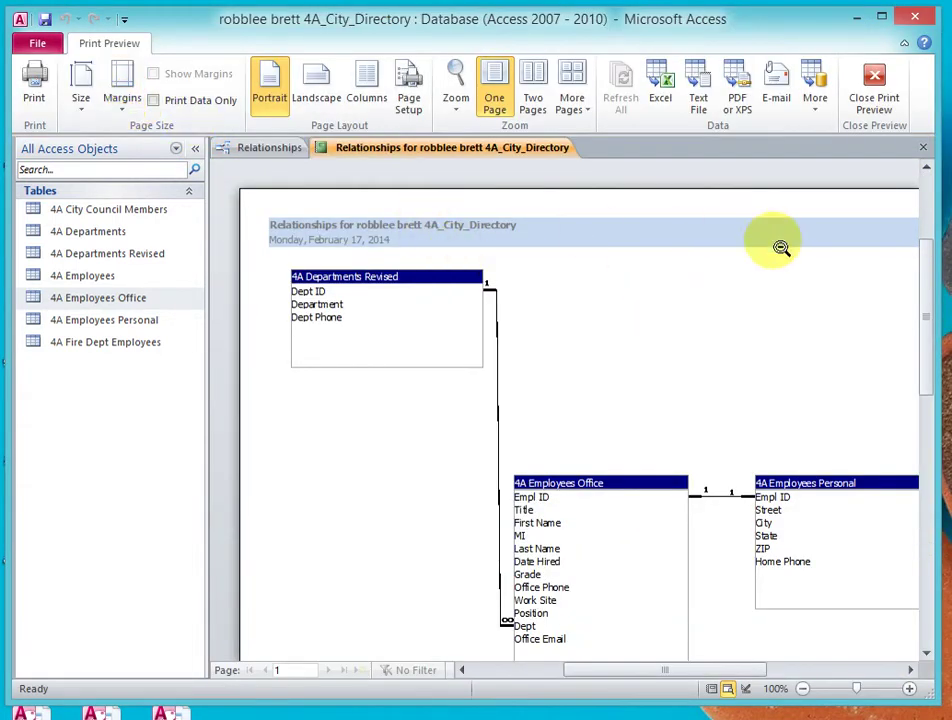
- Print the relationship report to CutePDF Writer and save the PDF in Documents
{"action": "left_click", "coordinate": [34, 84]}
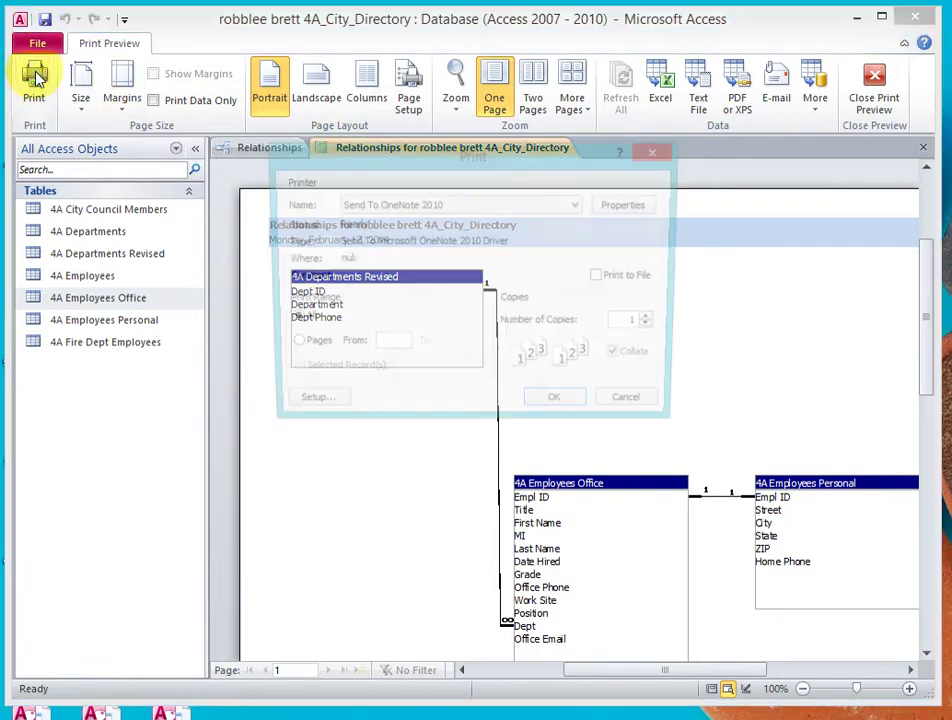
{"action": "left_click", "coordinate": [576, 205]}
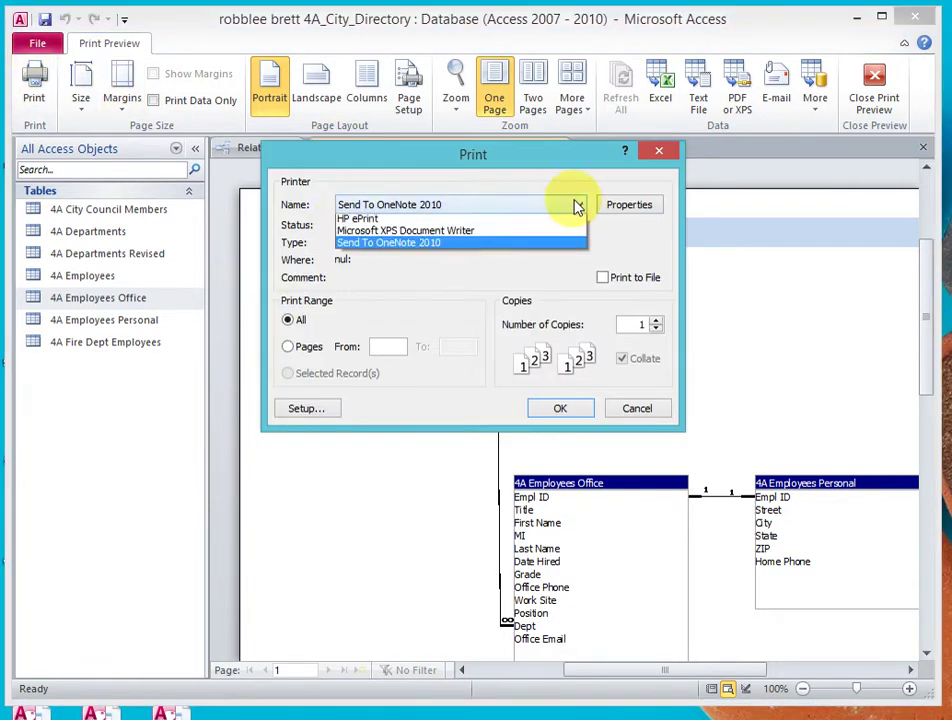
{"action": "left_click", "coordinate": [459, 244]}
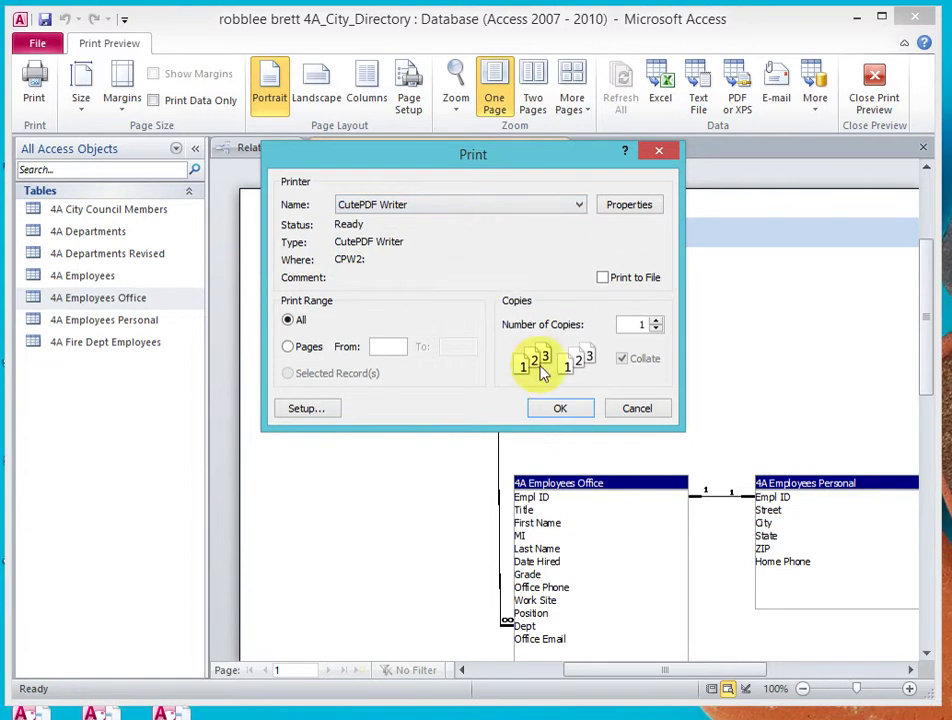
{"action": "left_click", "coordinate": [560, 408]}
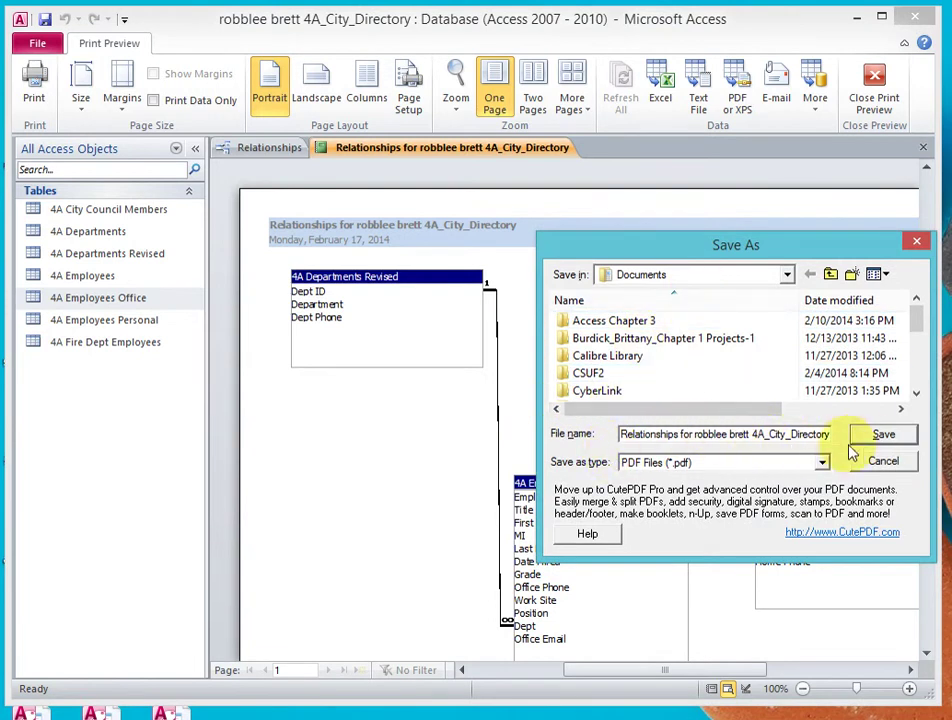
{"action": "left_click", "coordinate": [882, 436]}
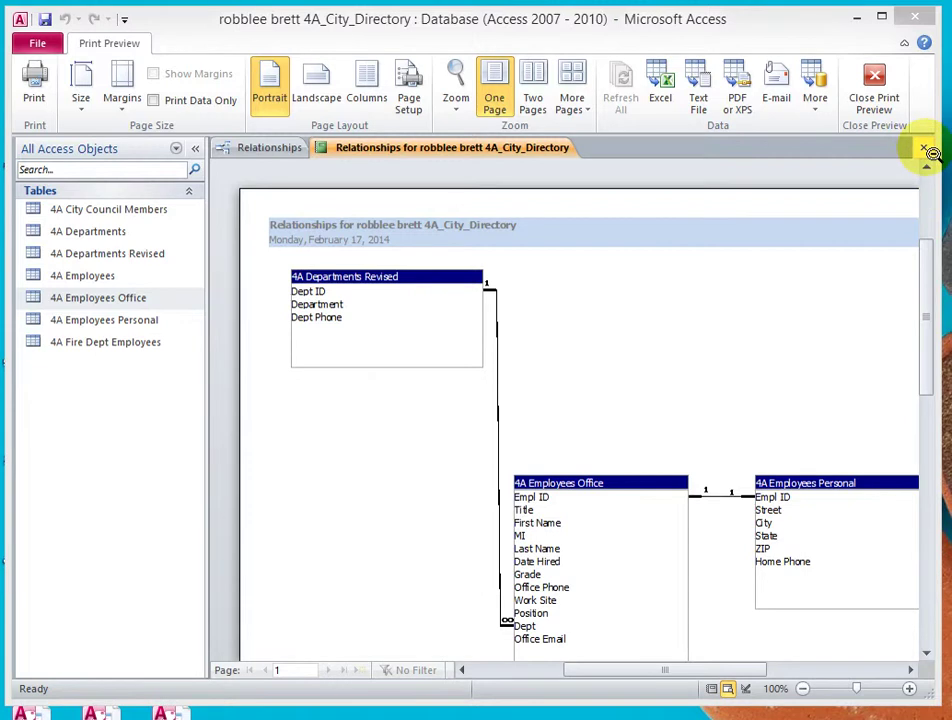
- Close the preview, save the report under its default name, and close the Relationships layout
{"action": "left_click", "coordinate": [924, 149]}
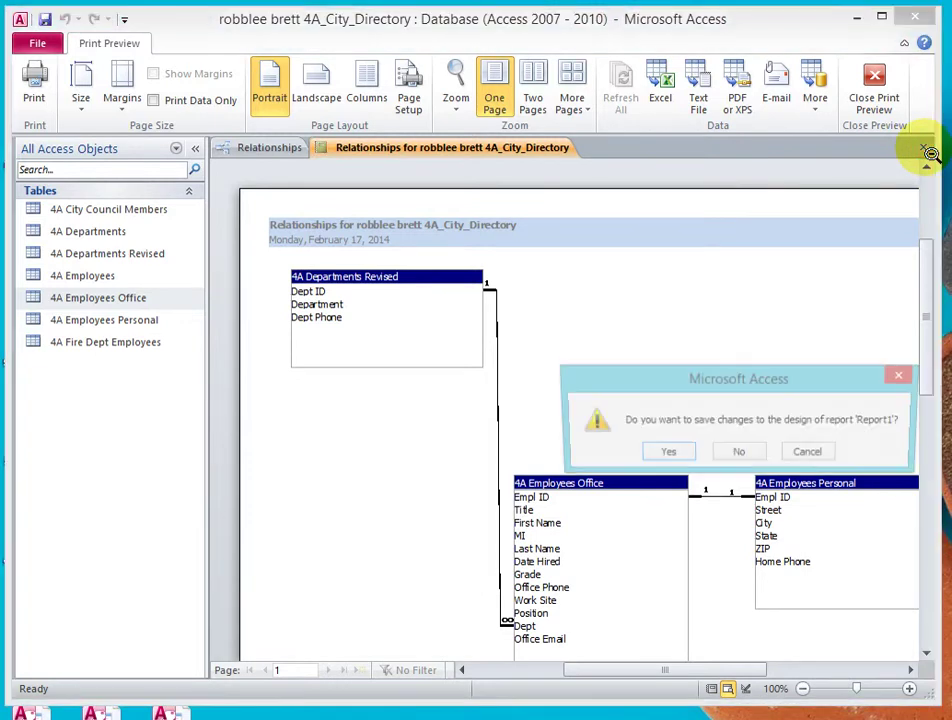
{"action": "left_click", "coordinate": [665, 453]}
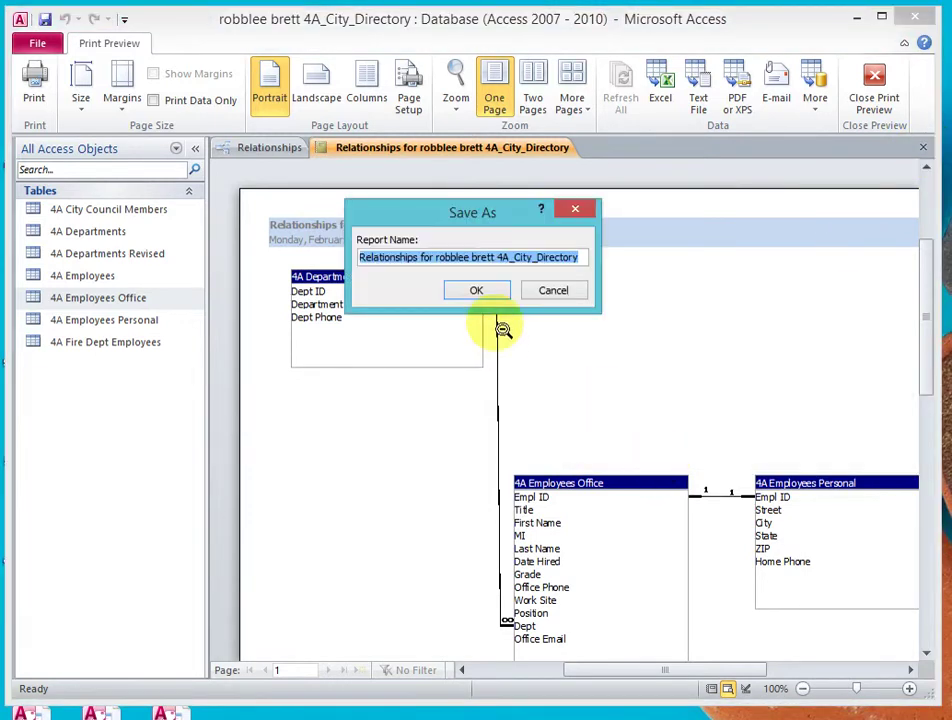
{"action": "left_click", "coordinate": [476, 292]}
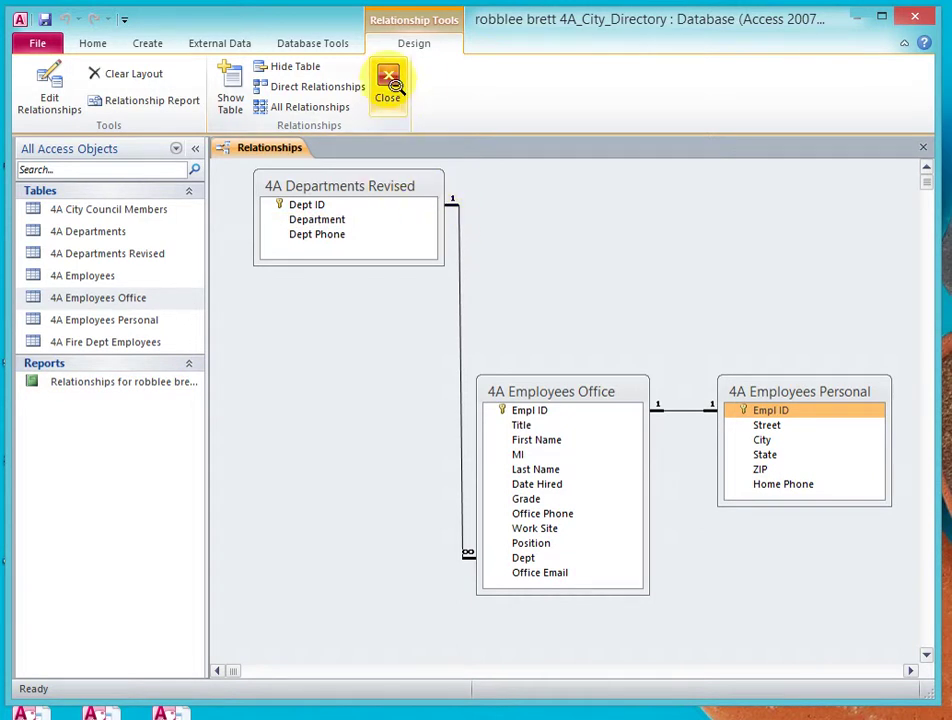
{"action": "left_click", "coordinate": [390, 86]}
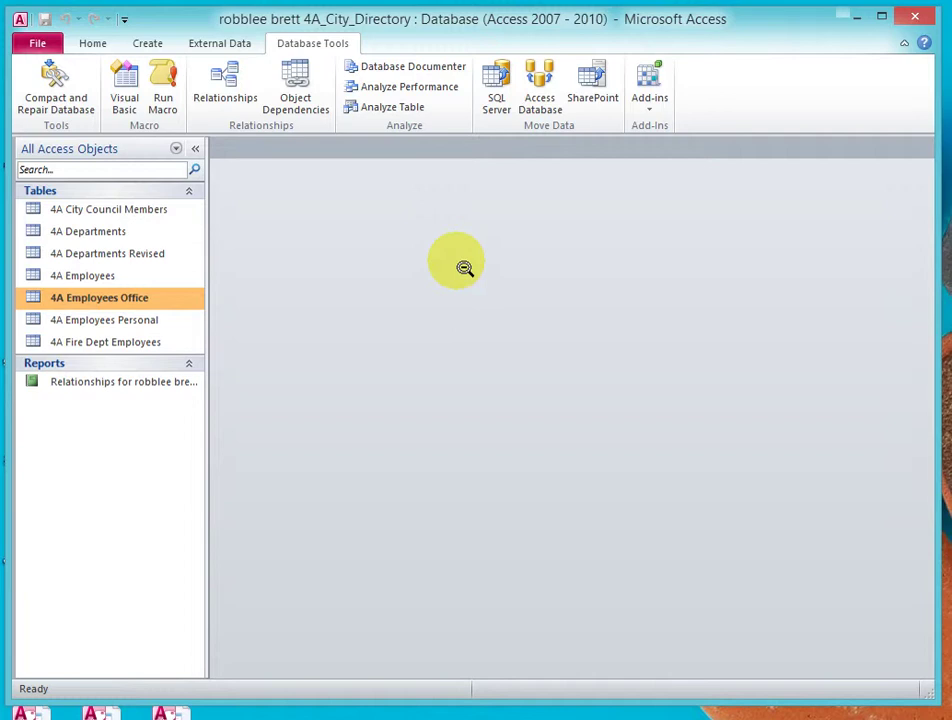
- Open 4A Departments Revised and 4A Employees Office, then select the new record's Empl ID cell
{"action": "double_click", "coordinate": [117, 256]}
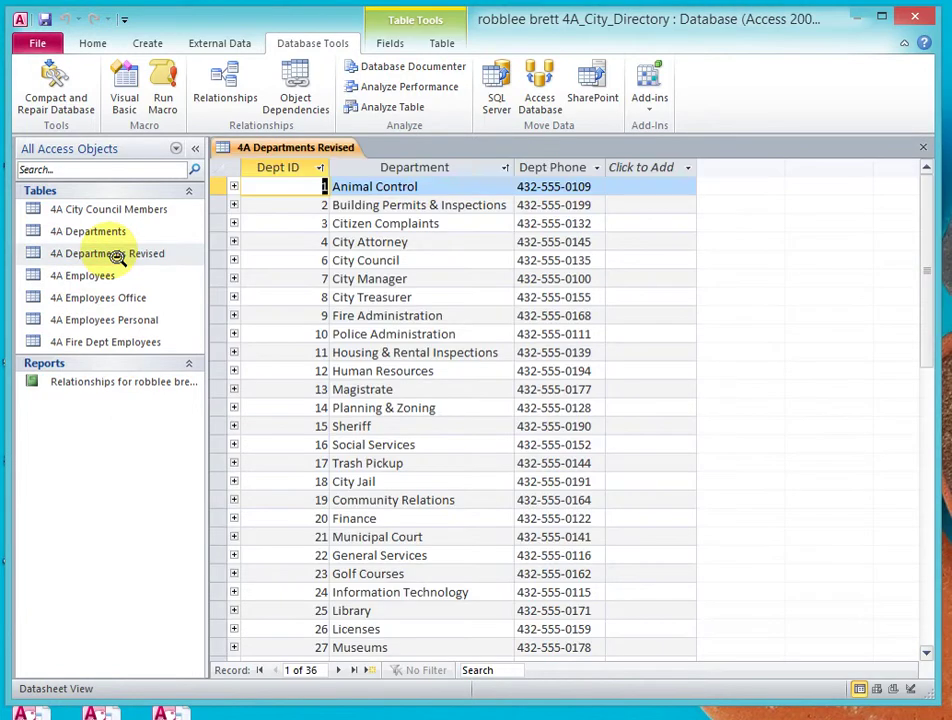
{"action": "double_click", "coordinate": [110, 305]}
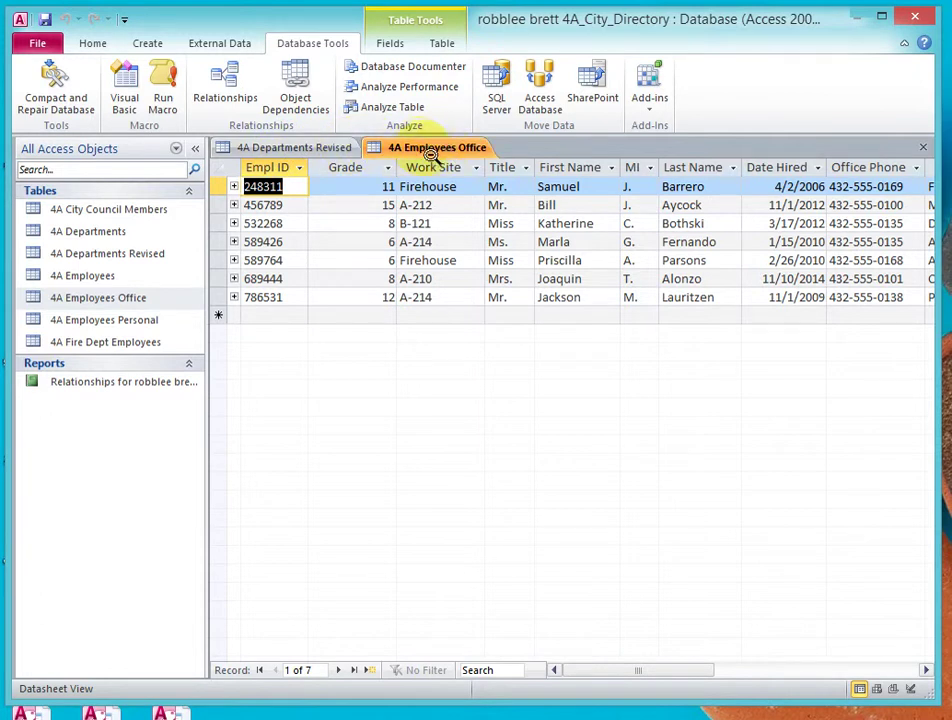
{"action": "left_click", "coordinate": [253, 317]}
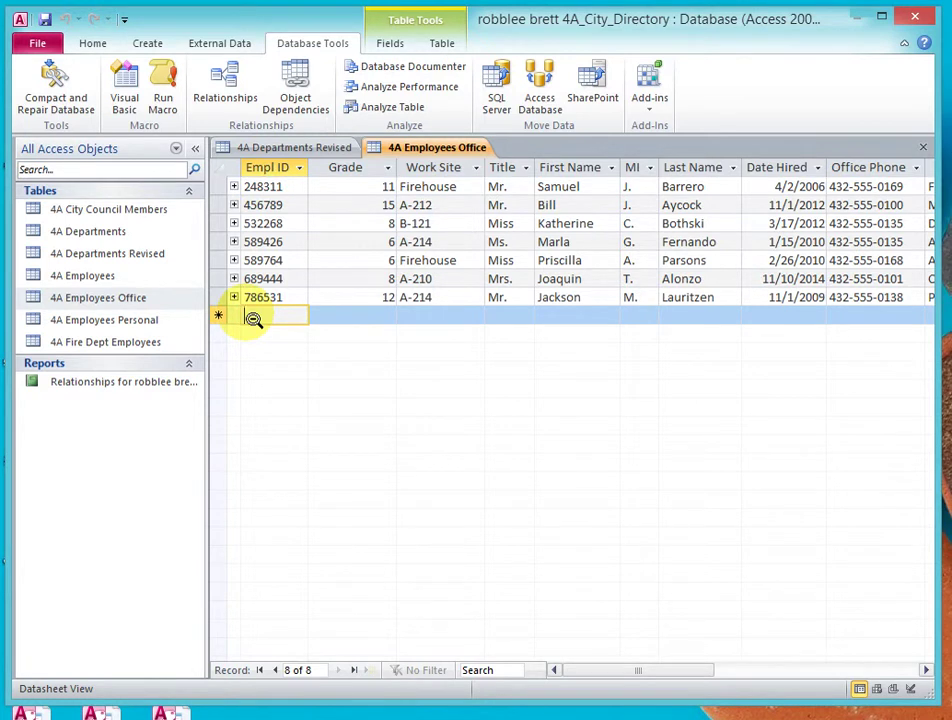
- Enter the employee ID, grade 1, work site B-121 and title Mr. in the new record
{"action": "type", "text": "2252"}
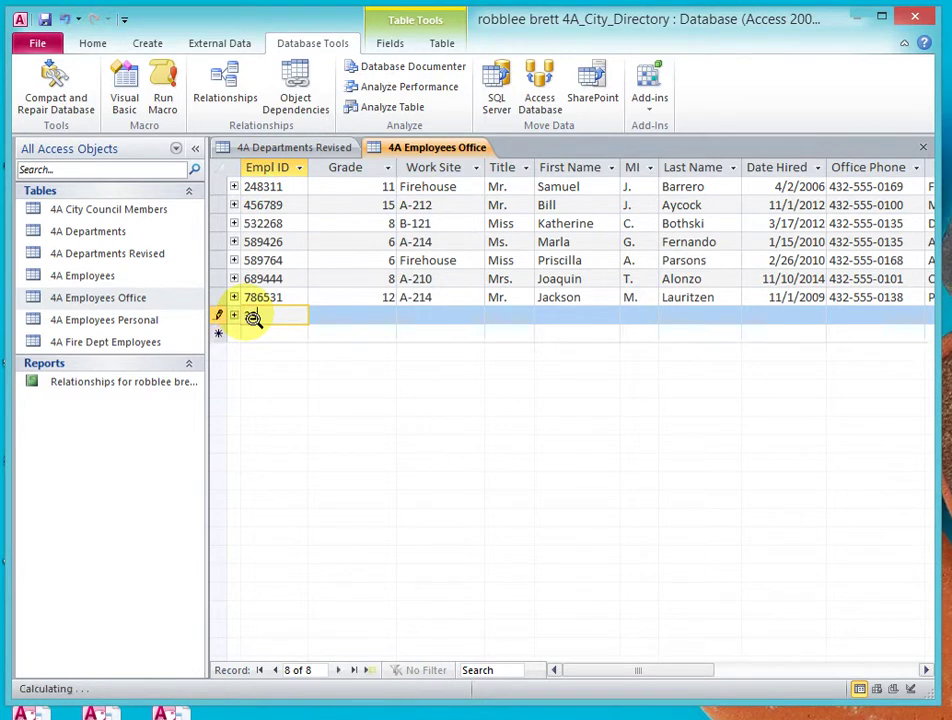
{"action": "type", "text": "1"}
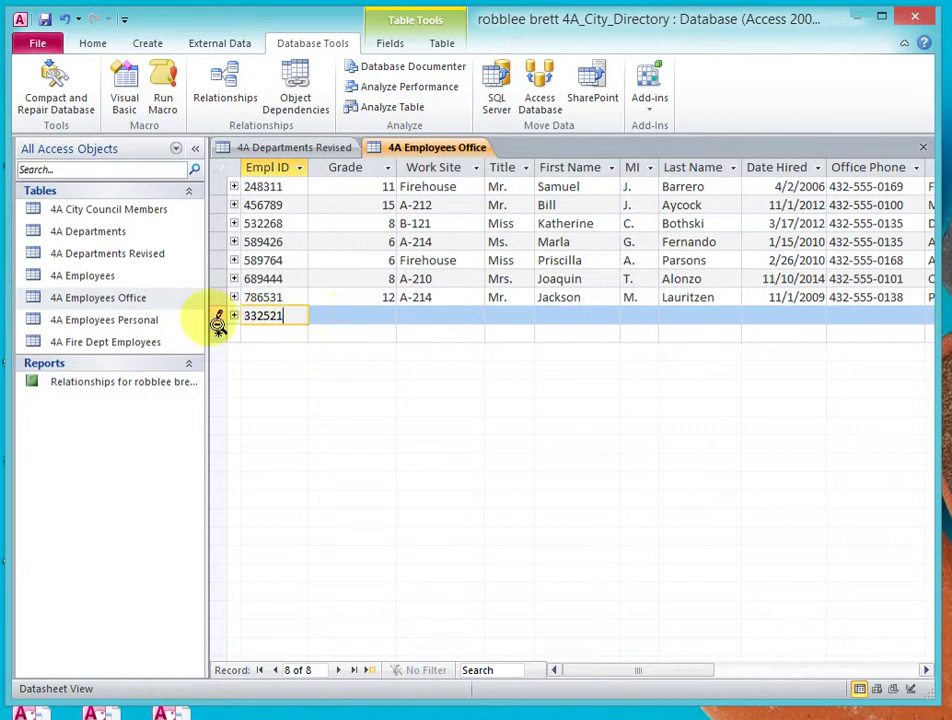
{"action": "key", "text": "Tab"}
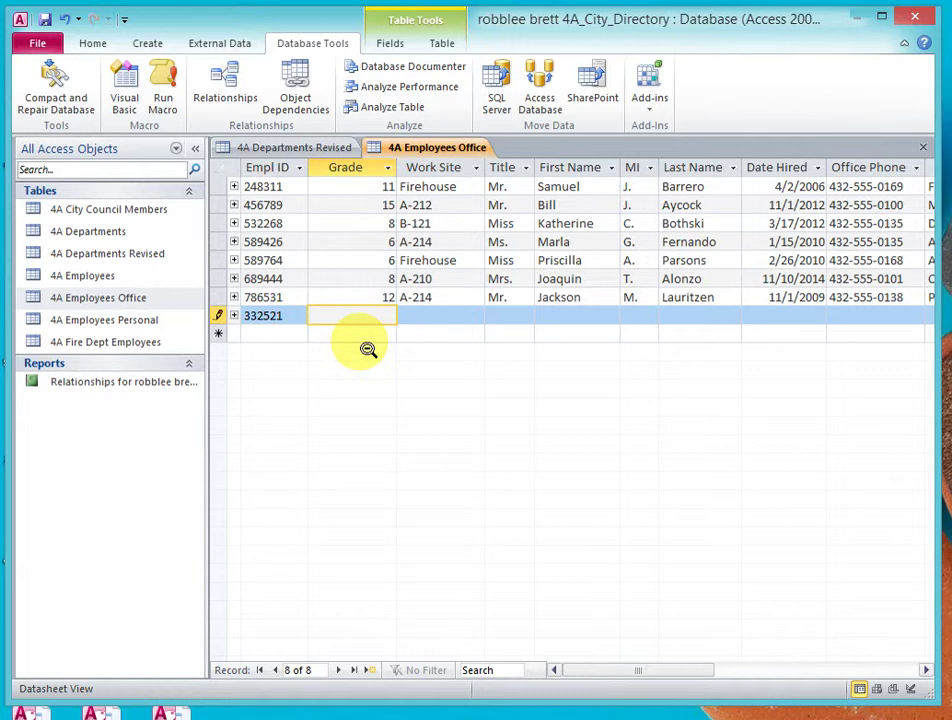
{"action": "type", "text": "1"}
{"action": "key", "text": "Tab"}
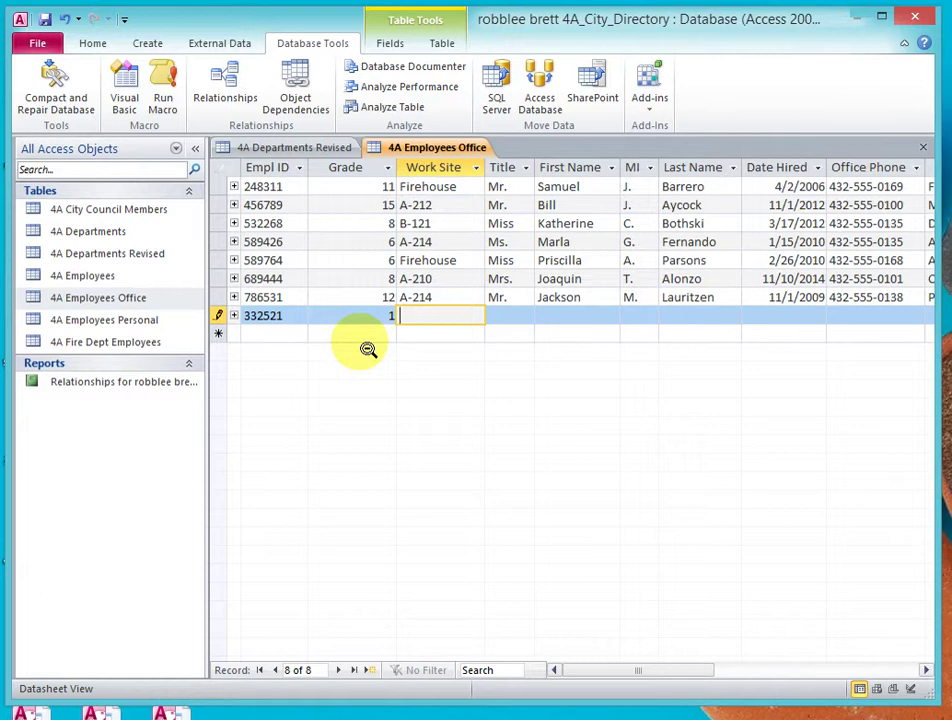
{"action": "type", "text": "B-121"}
{"action": "key", "text": "Tab"}
{"action": "type", "text": "M"}
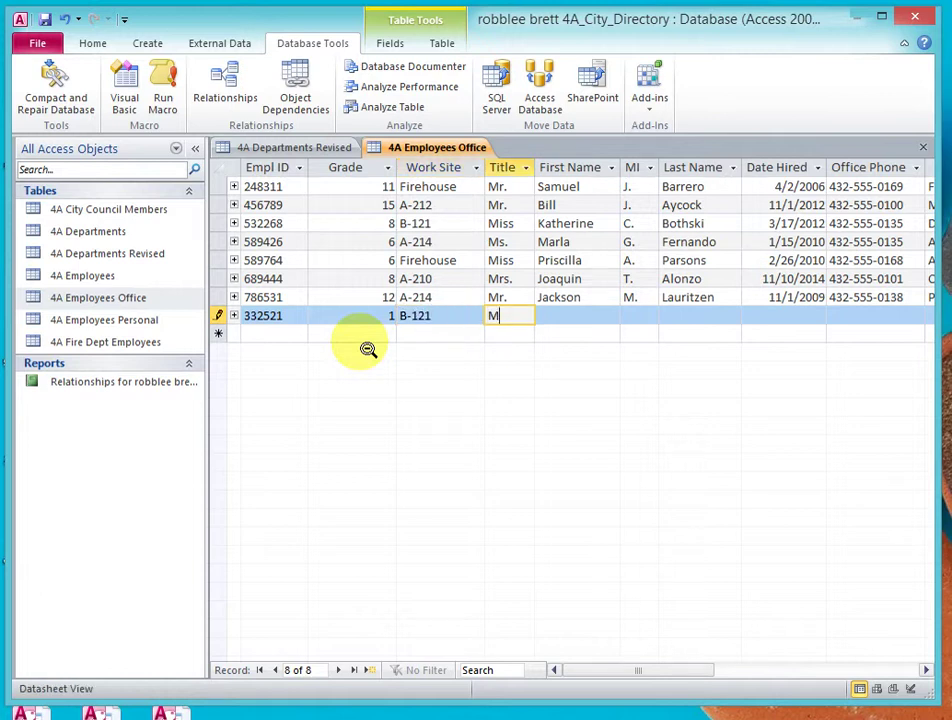
{"action": "type", "text": "r."}
{"action": "key", "text": "Tab"}
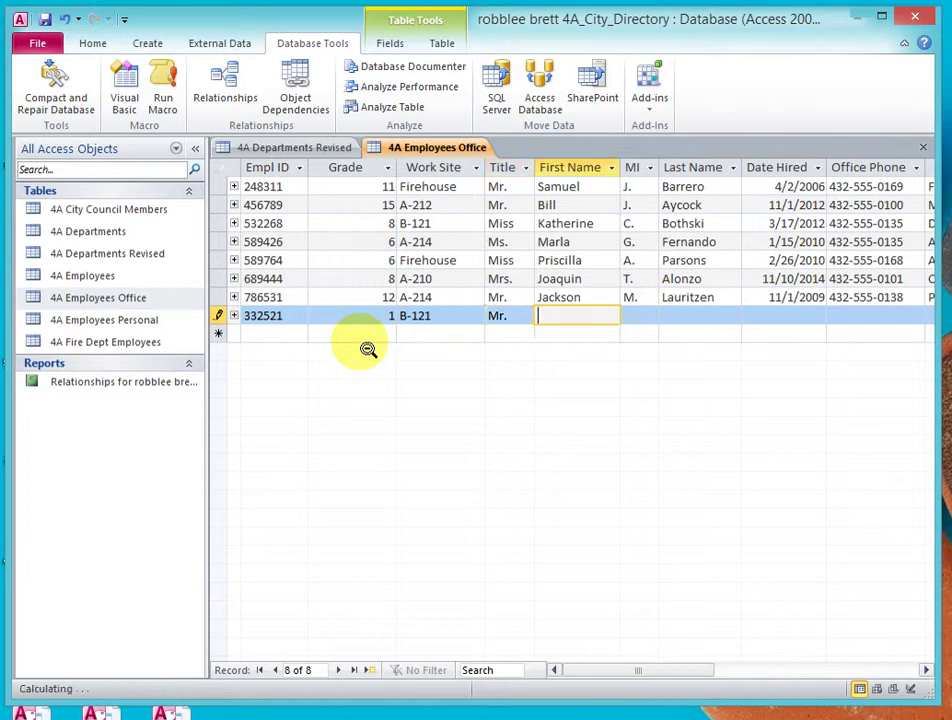
- Enter the employee's first name, middle initial, last name, and hire date 7/15/2015
{"action": "key", "text": "Tab"}
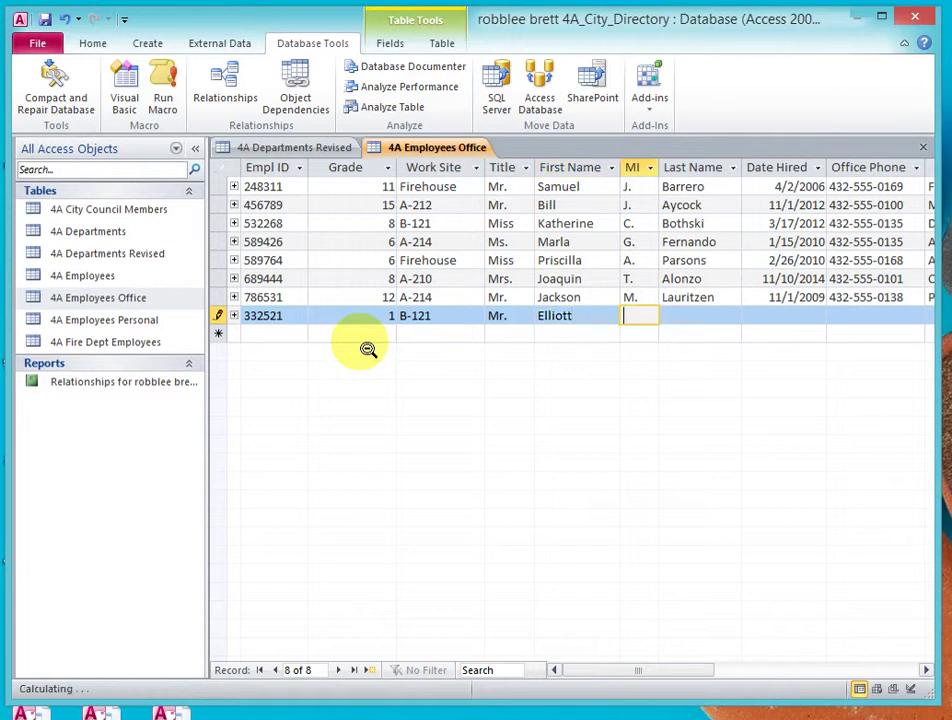
{"action": "key", "text": "Tab"}
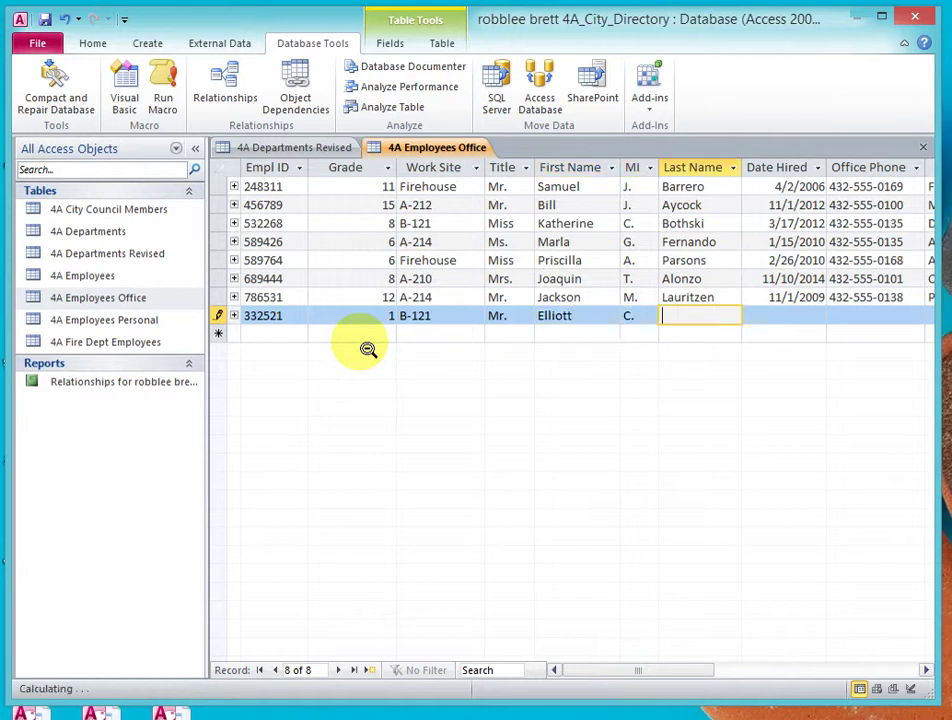
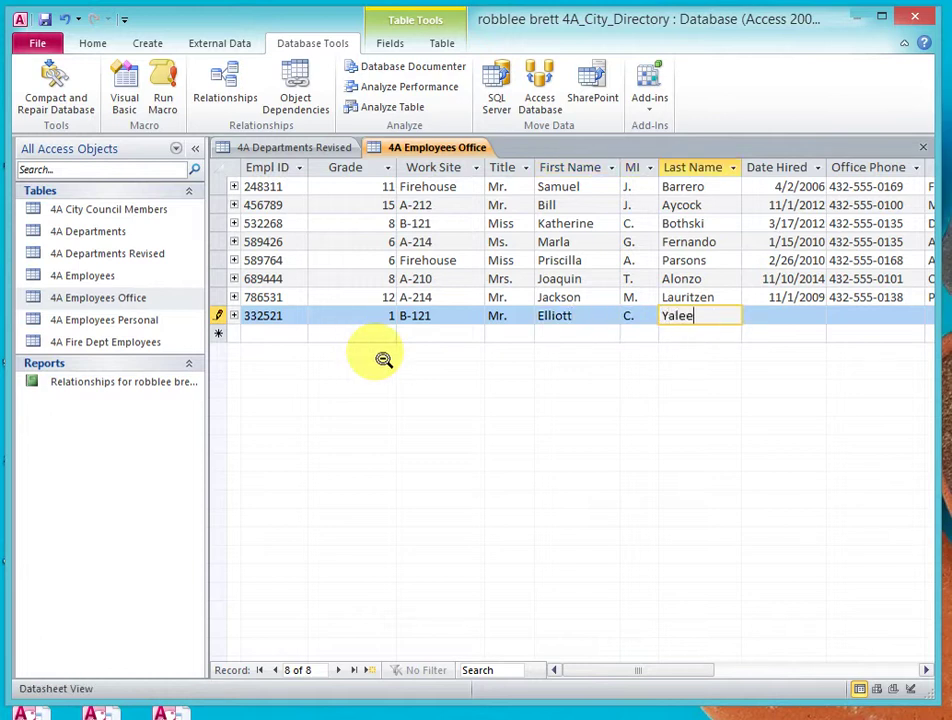
{"action": "key", "text": "Tab"}
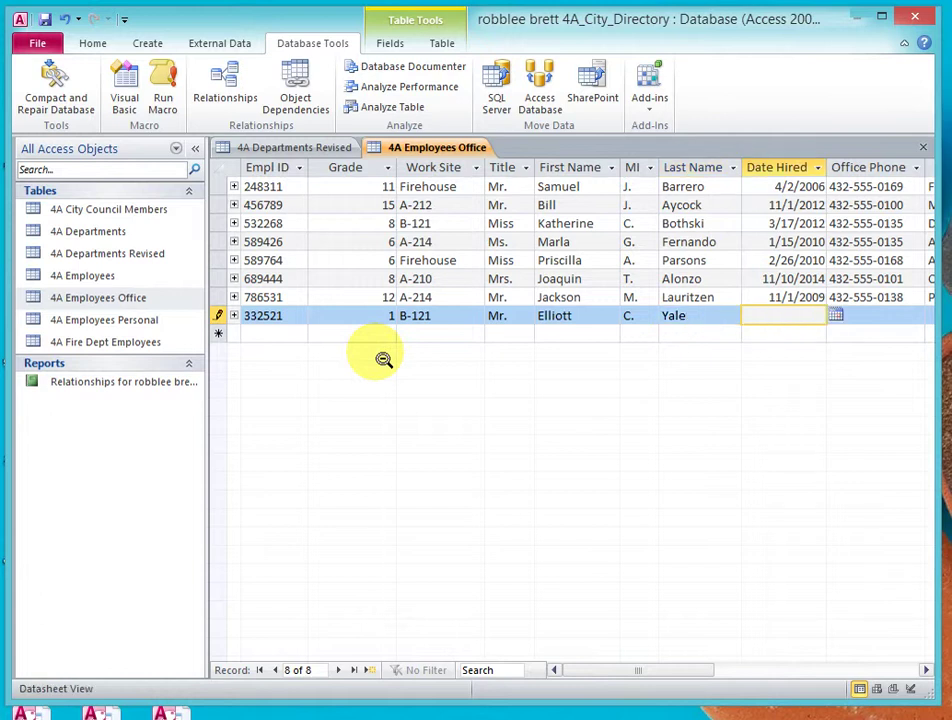
{"action": "type", "text": "7/15/2015"}
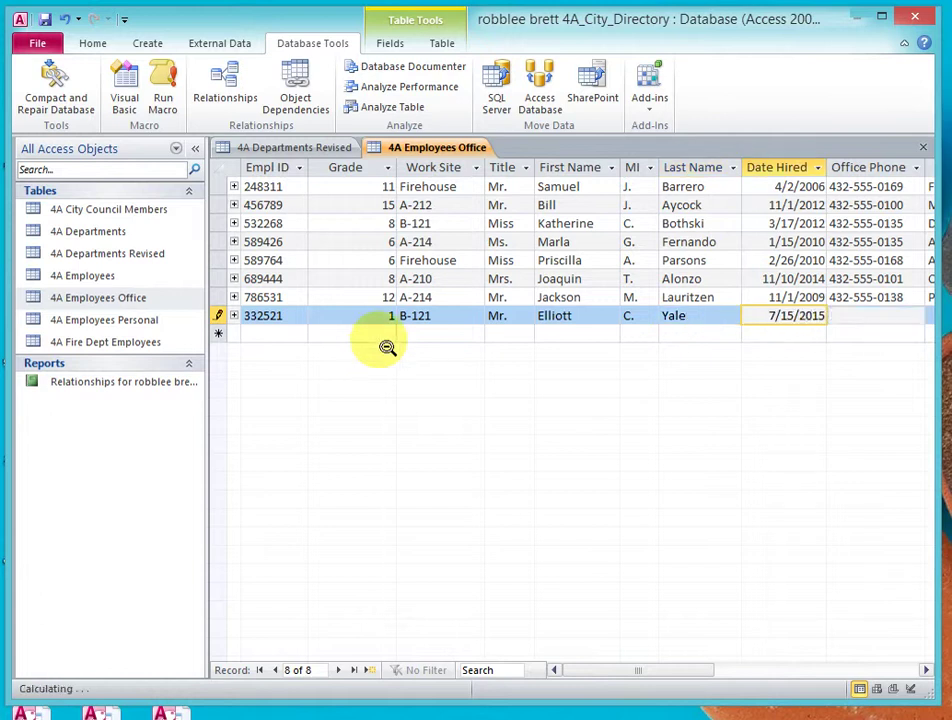
{"action": "key", "text": "Tab"}
- Fill in the new employee's office phone, position Intern, Dept 50 and office e-mail address
{"action": "type", "text": "432-555-"}
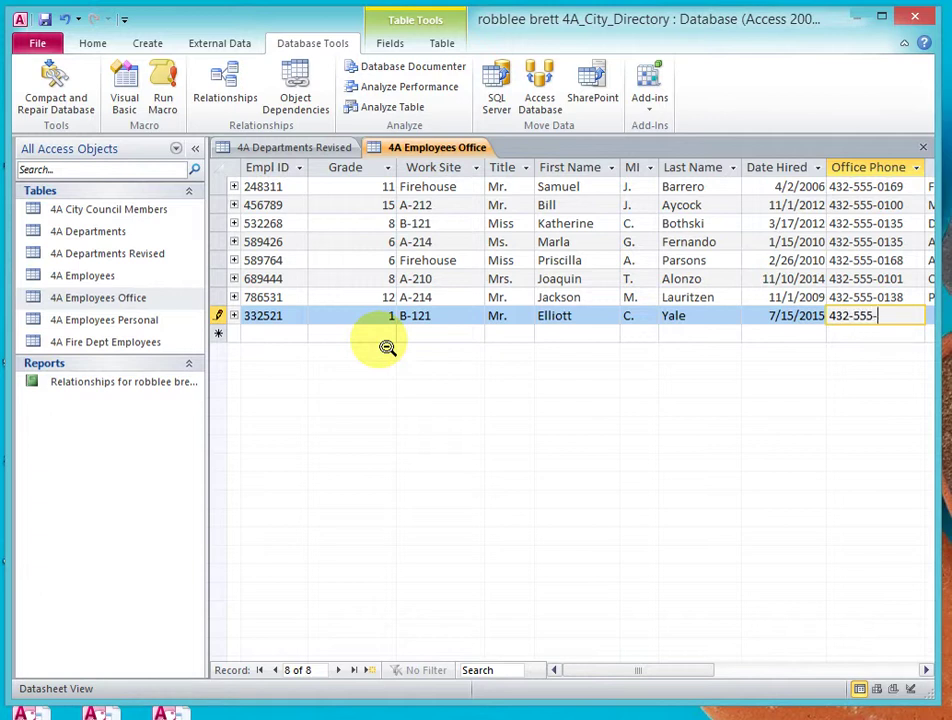
{"action": "type", "text": "0133"}
{"action": "key", "text": "Tab"}
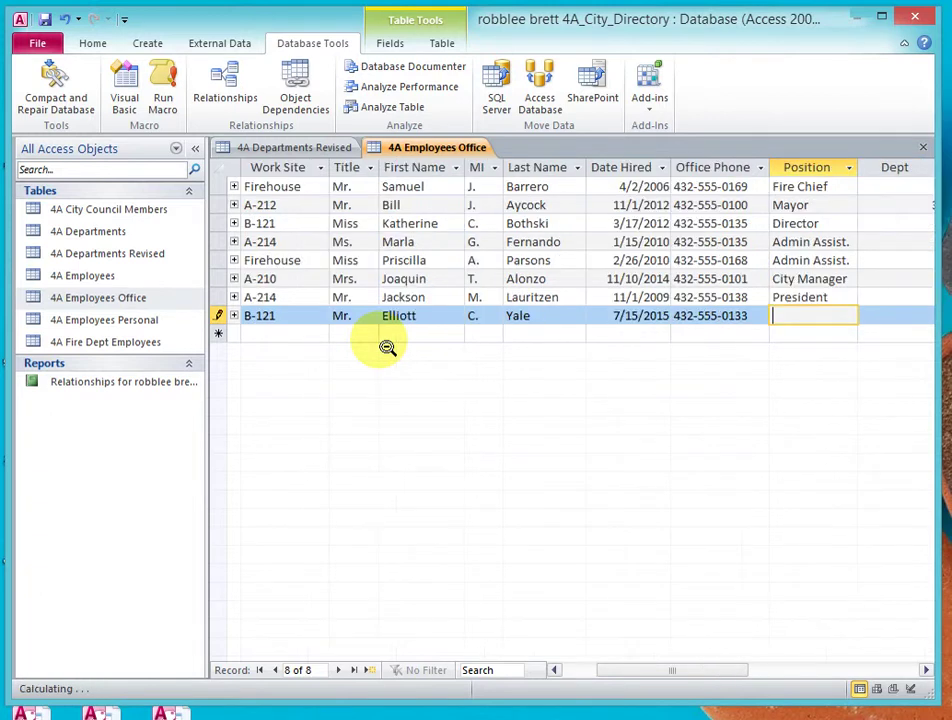
{"action": "type", "text": "Int"}
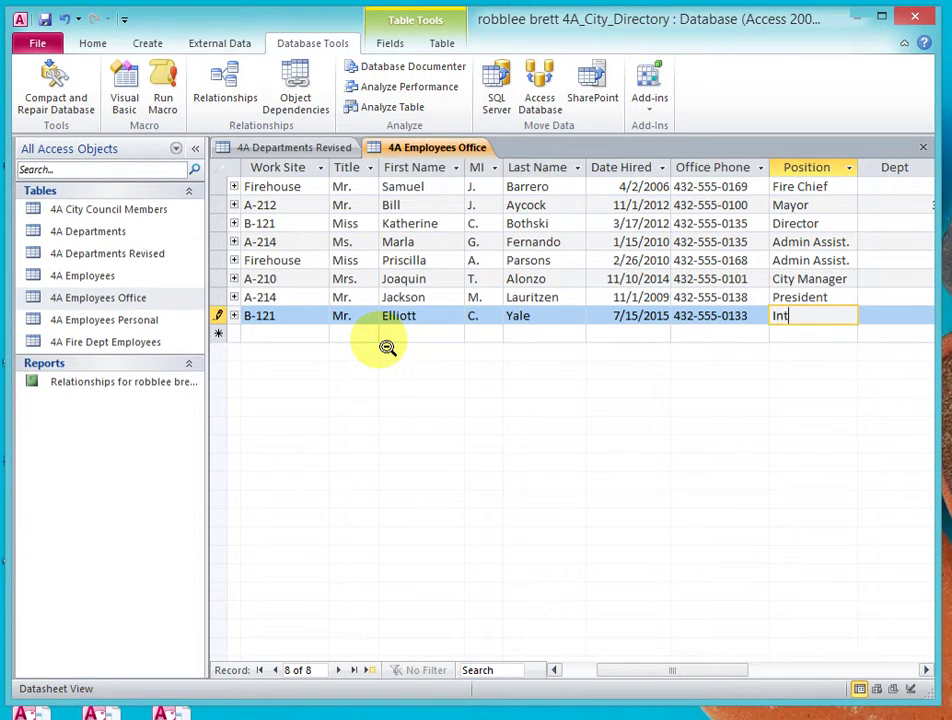
{"action": "type", "text": "ern"}
{"action": "key", "text": "Tab"}
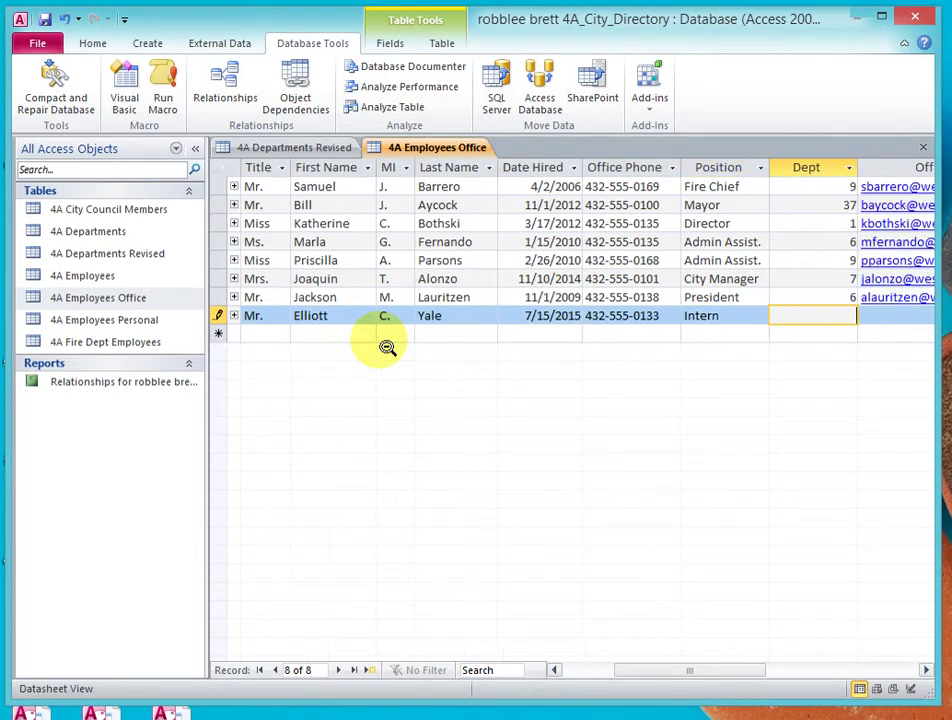
{"action": "type", "text": "50"}
{"action": "key", "text": "Tab"}
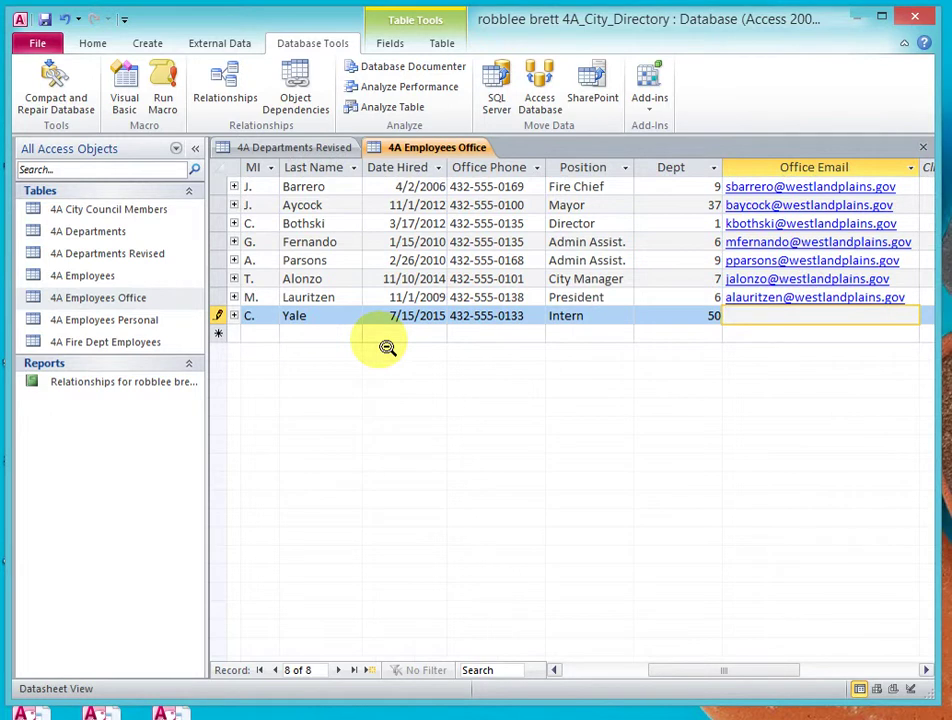
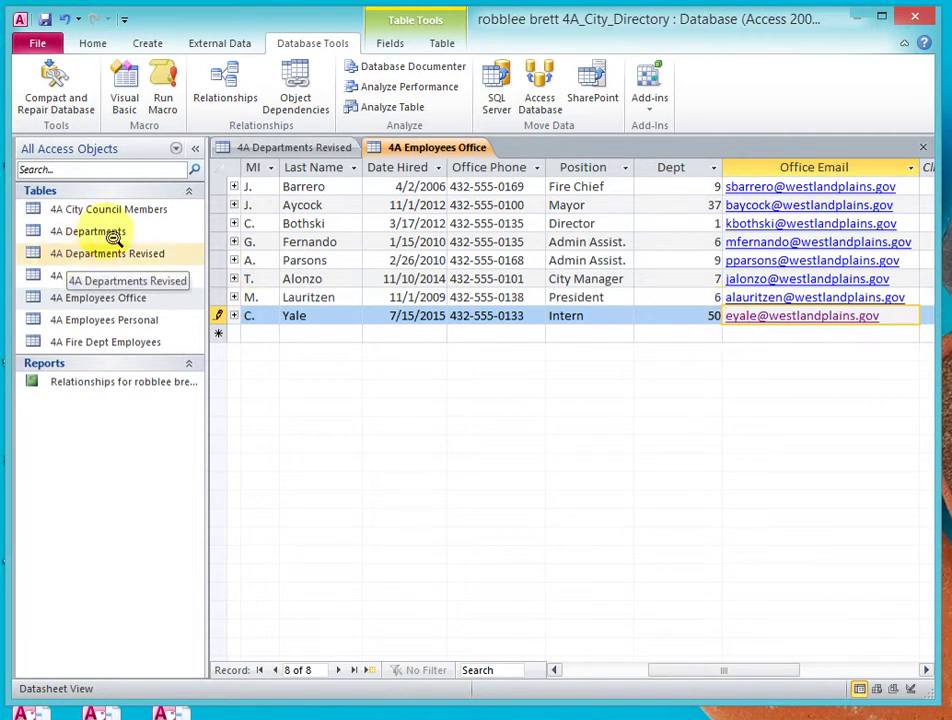
{"action": "left_click", "coordinate": [284, 151]}
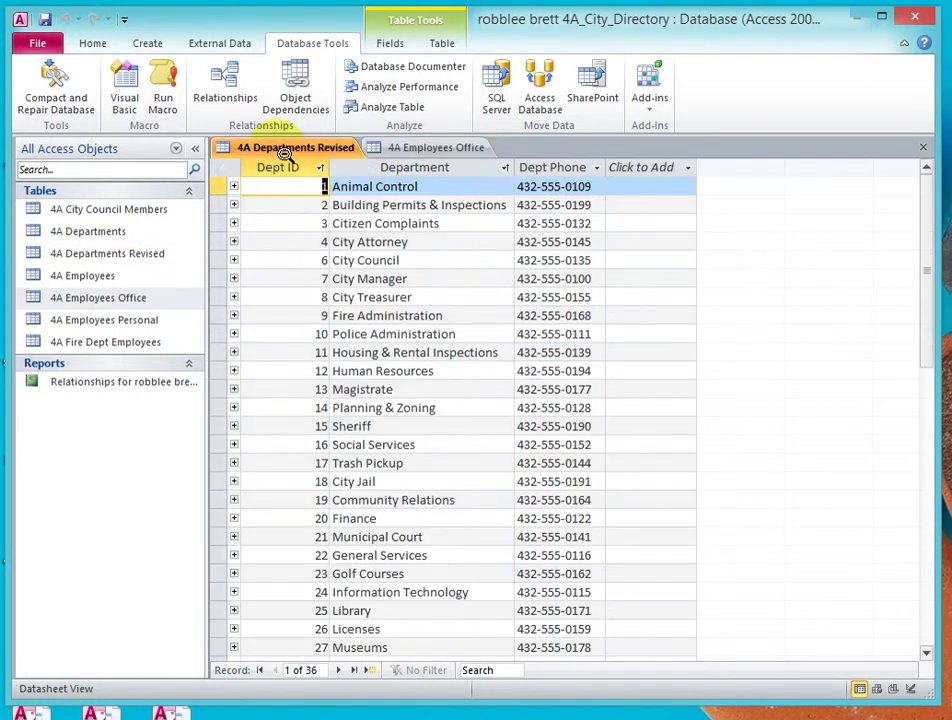
{"action": "left_click", "coordinate": [927, 630]}
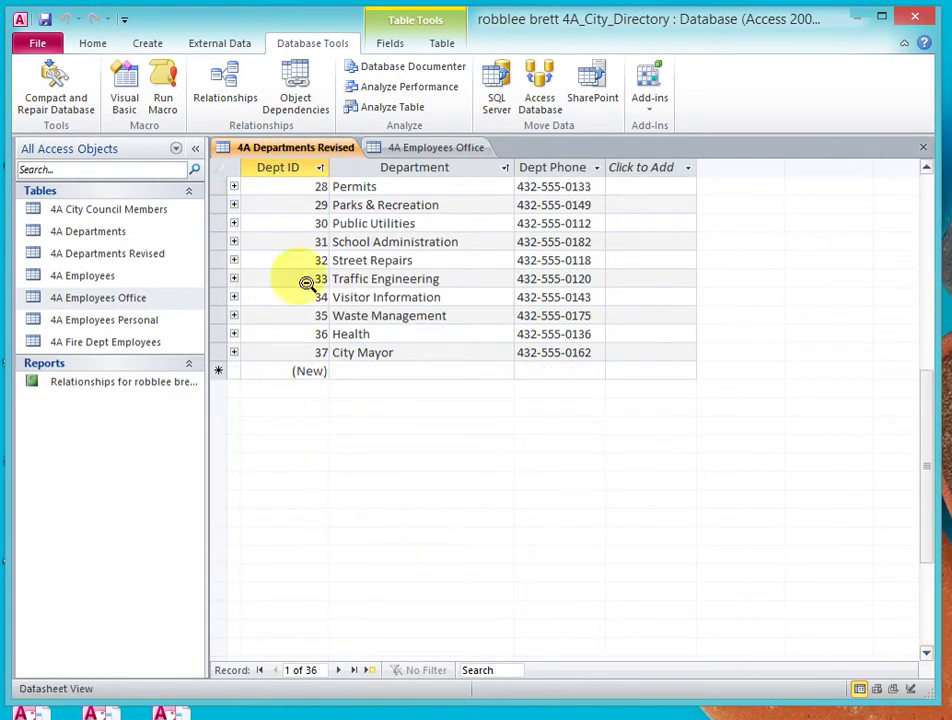
{"action": "left_click", "coordinate": [930, 190]}
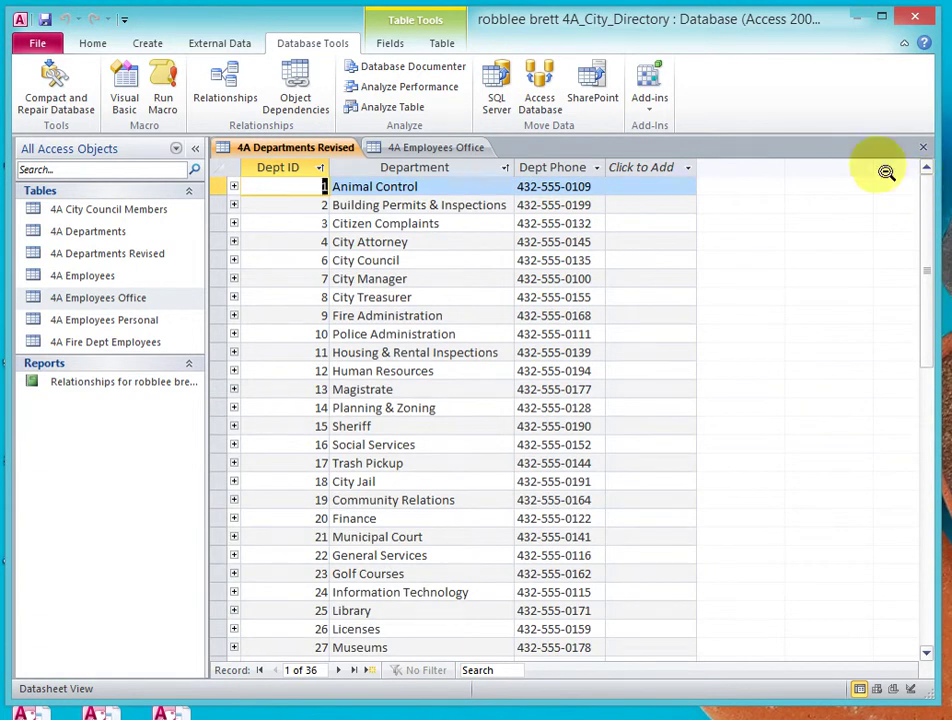
{"action": "left_click", "coordinate": [452, 149]}
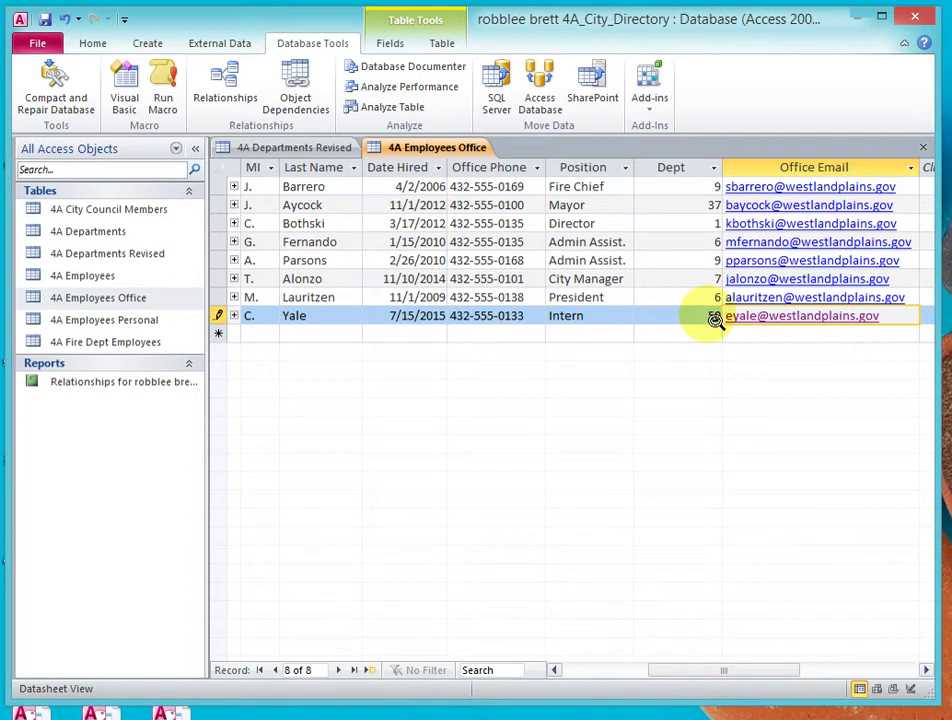
- Check the department IDs in 4A Departments Revised, then return to 4A Employees Office
{"action": "left_click", "coordinate": [301, 149]}
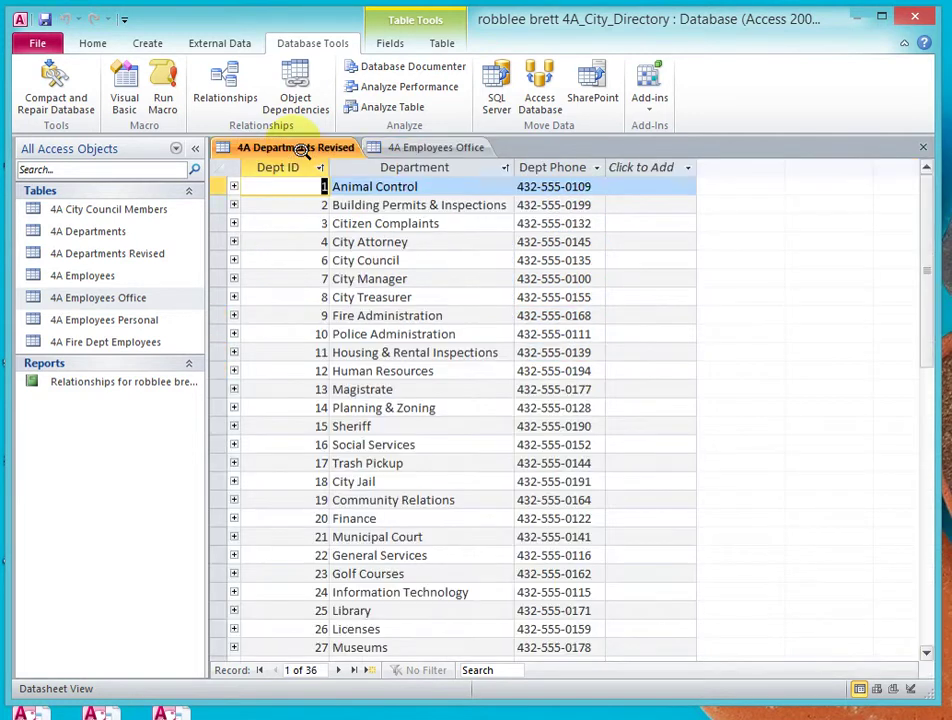
{"action": "left_click", "coordinate": [927, 617]}
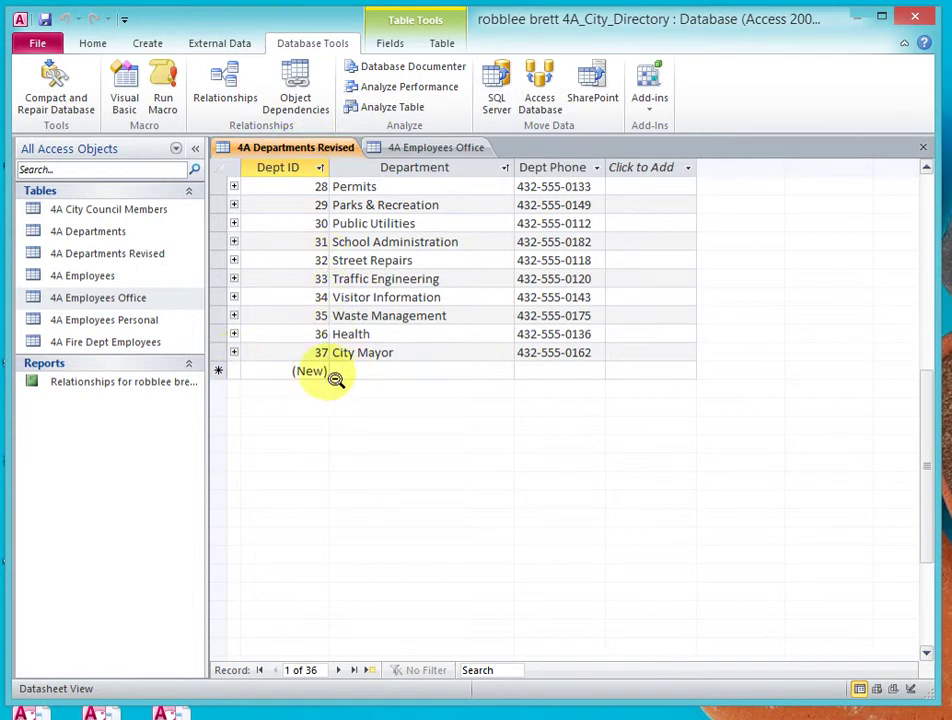
{"action": "left_click", "coordinate": [455, 150]}
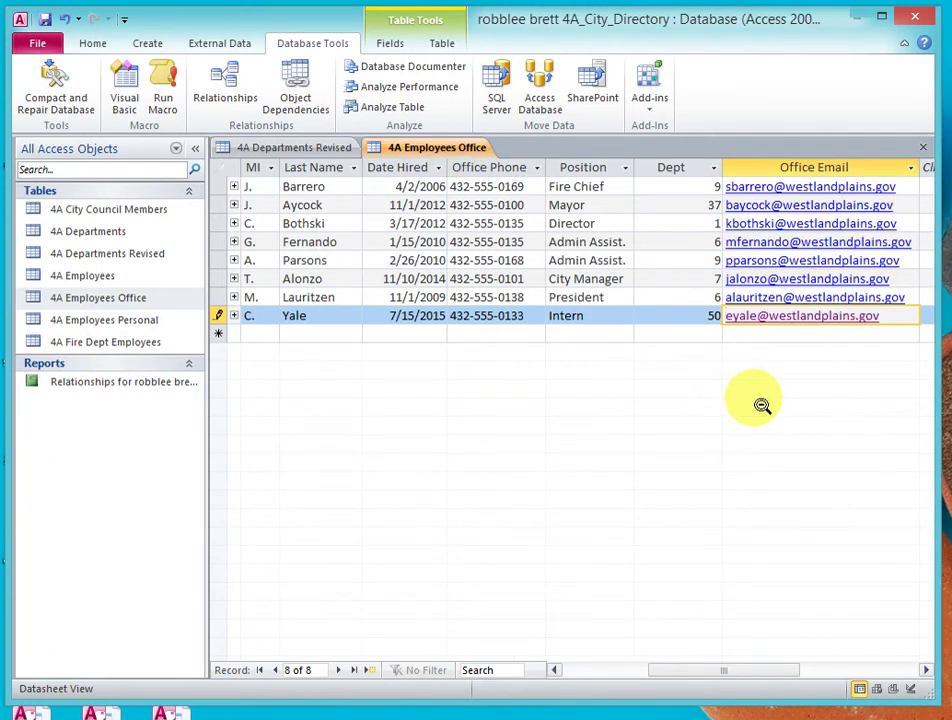
- Change the Intern's Dept value from 50 to 1 and save the record
{"action": "left_click", "coordinate": [716, 320]}
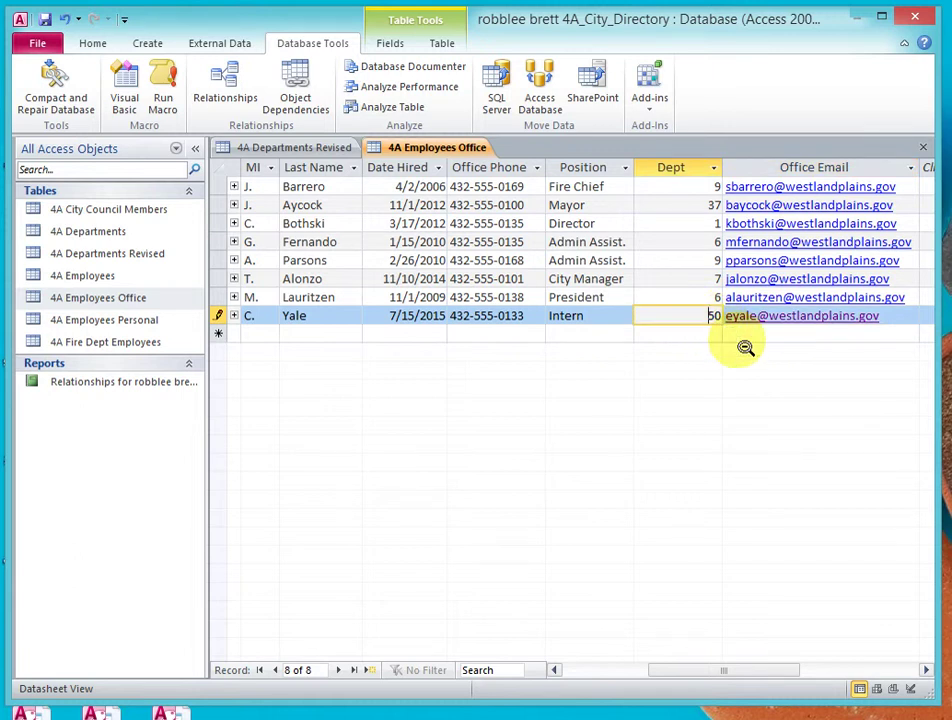
{"action": "key", "text": "F2"}
{"action": "type", "text": "1"}
{"action": "key", "text": "Tab"}
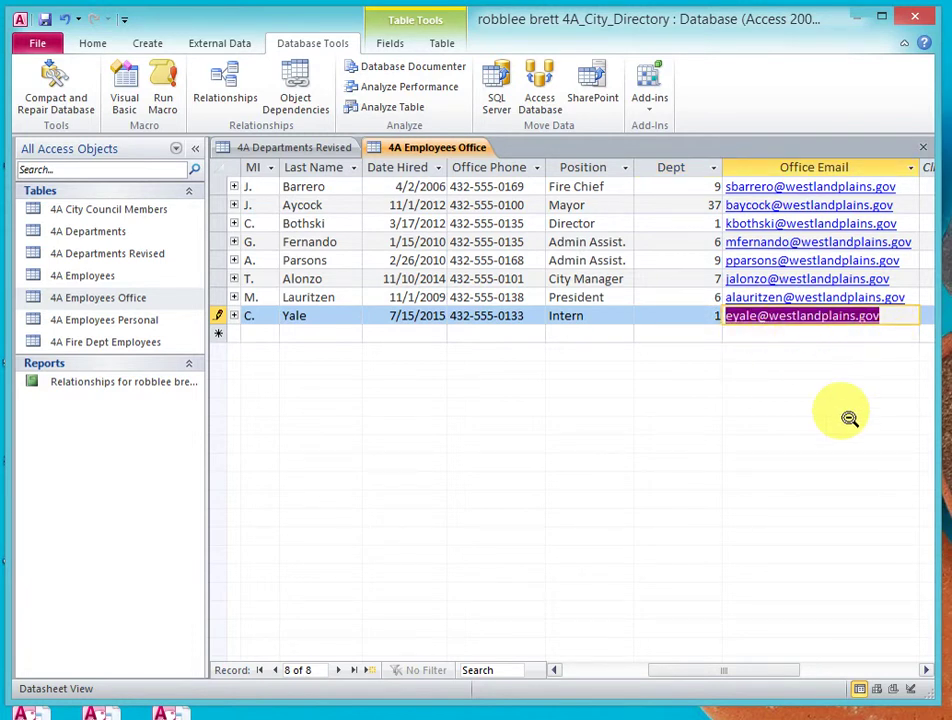
{"action": "key", "text": "Tab"}
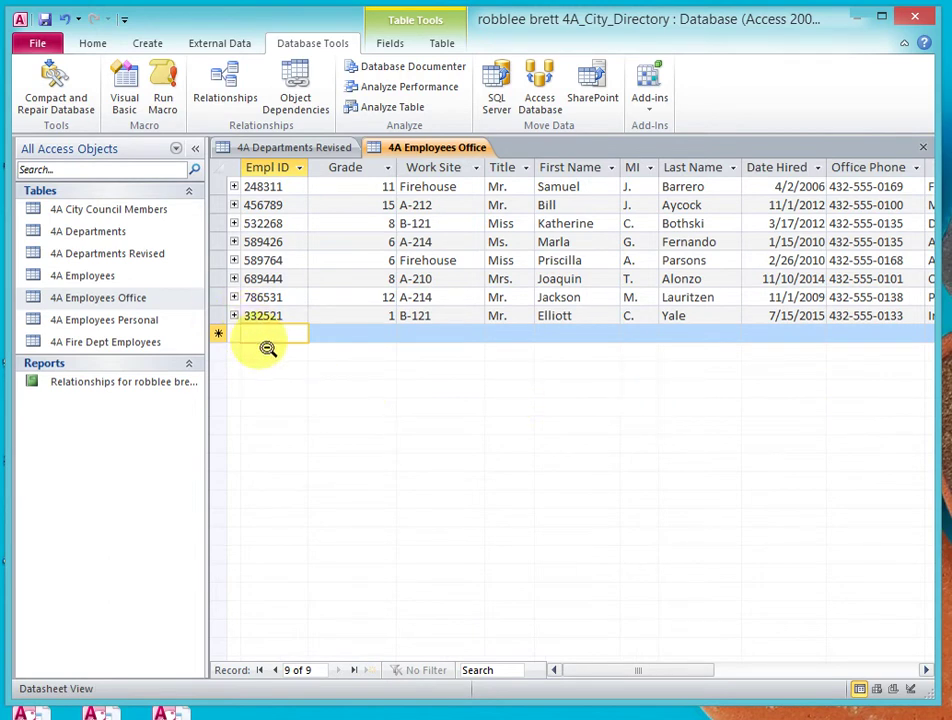
- In 4A Departments Revised, select the whole City Council record (Dept ID 6)
{"action": "left_click", "coordinate": [330, 148]}
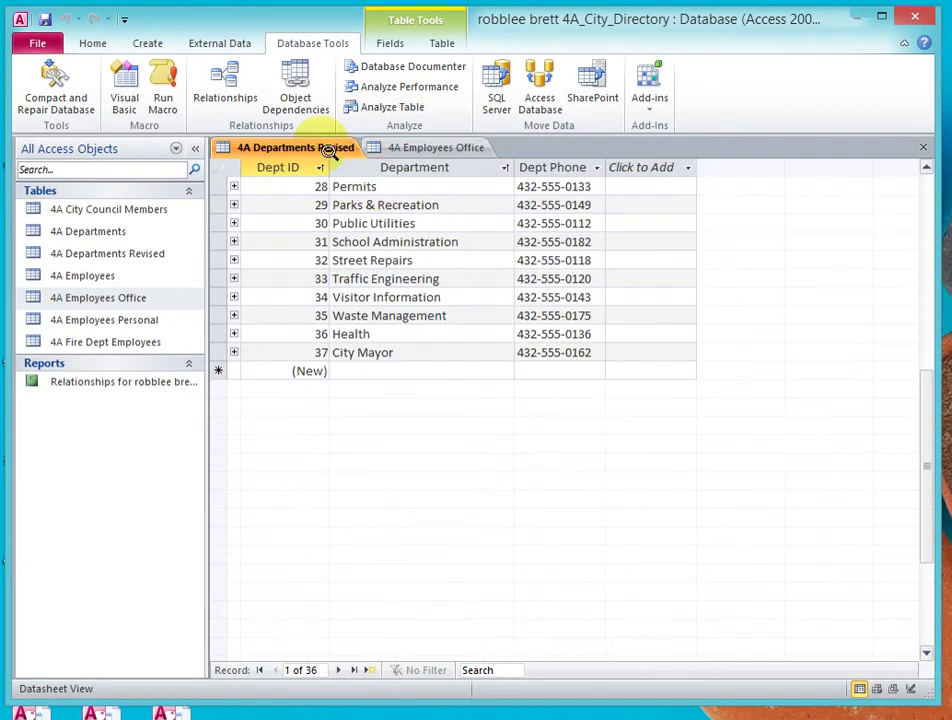
{"action": "left_click", "coordinate": [930, 192]}
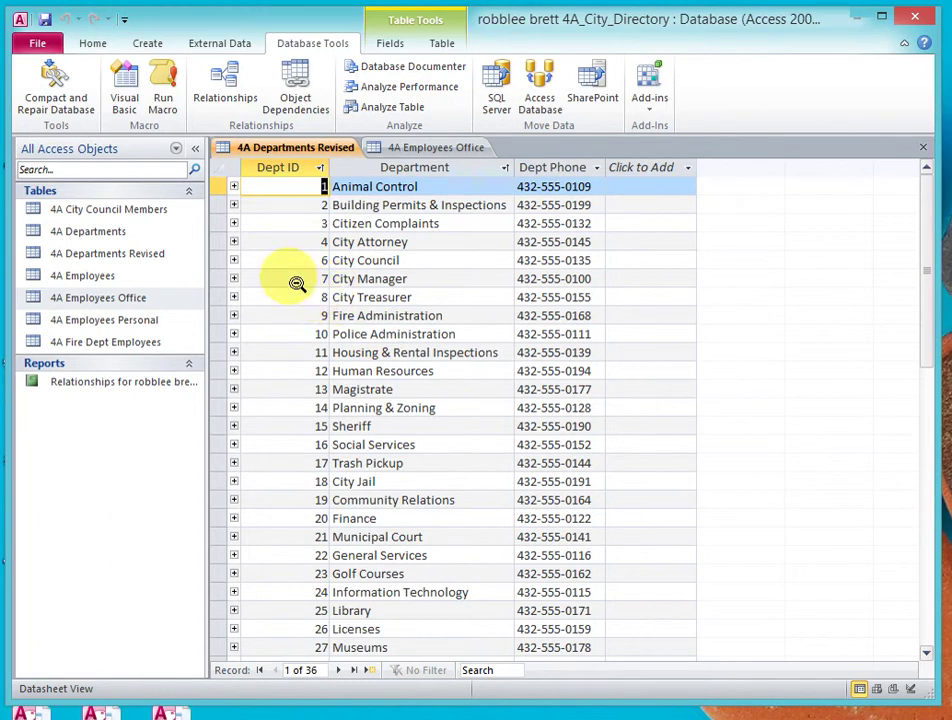
{"action": "left_click", "coordinate": [226, 262]}
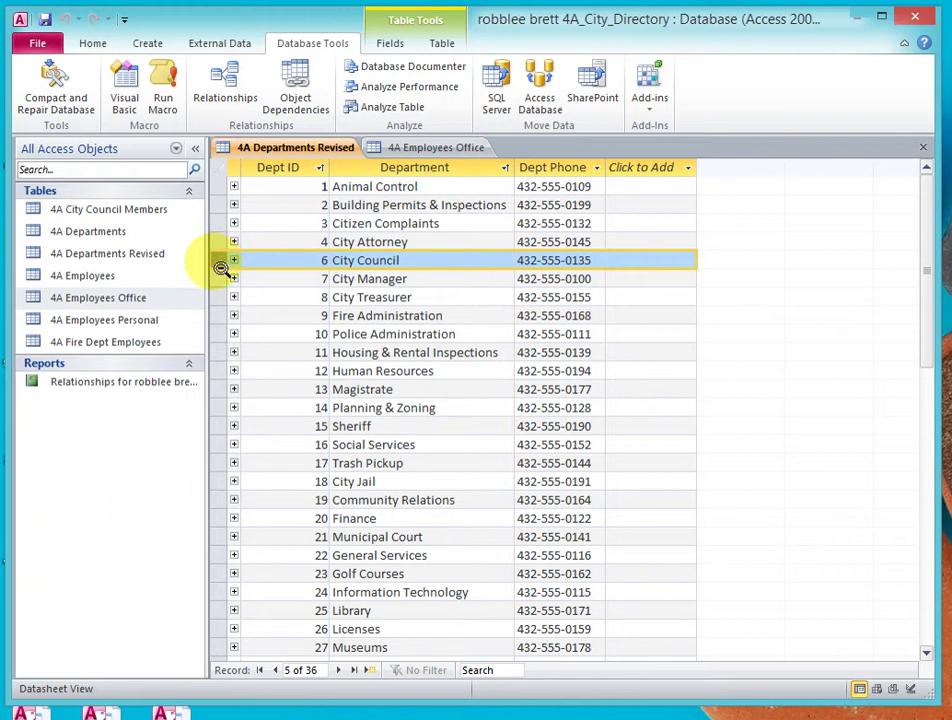
{"action": "key", "text": "Delete"}
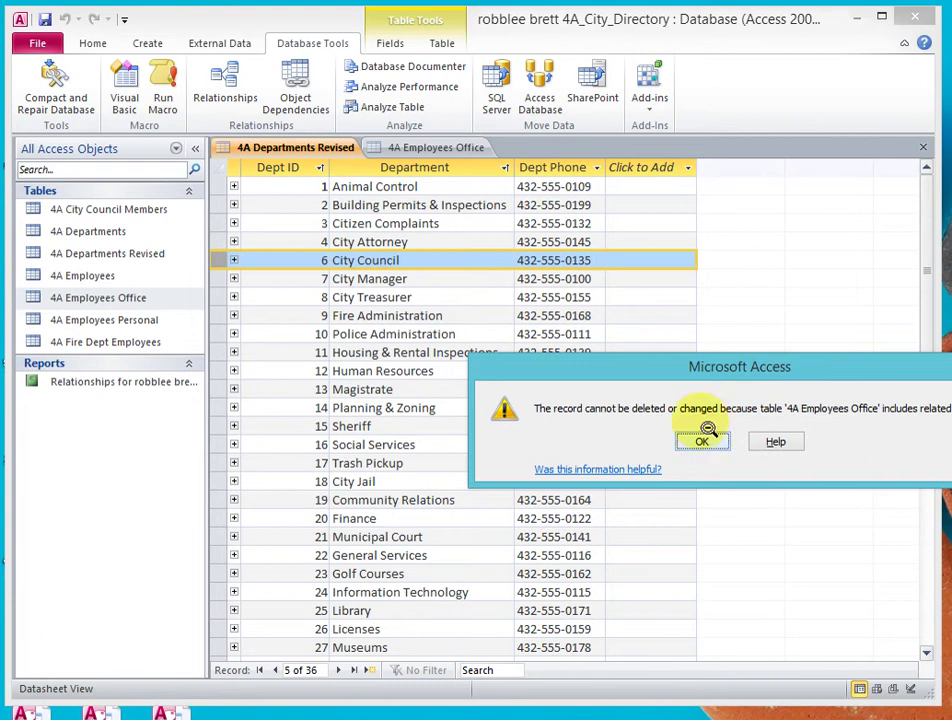
{"action": "left_click_drag", "start_coordinate": [680, 366], "coordinate": [577, 384]}
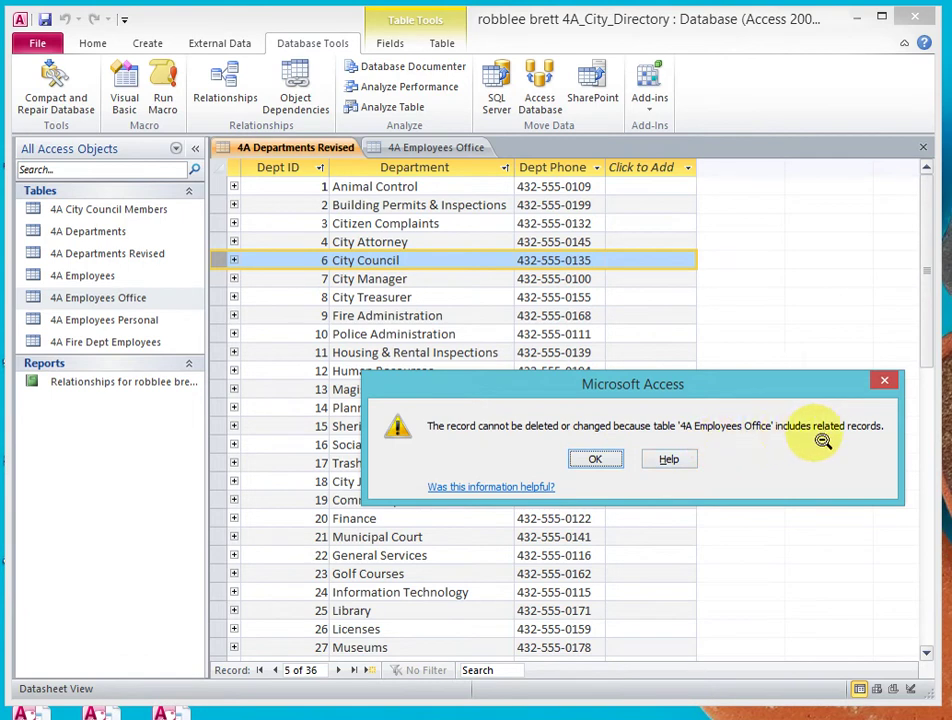
{"action": "left_click", "coordinate": [601, 463]}
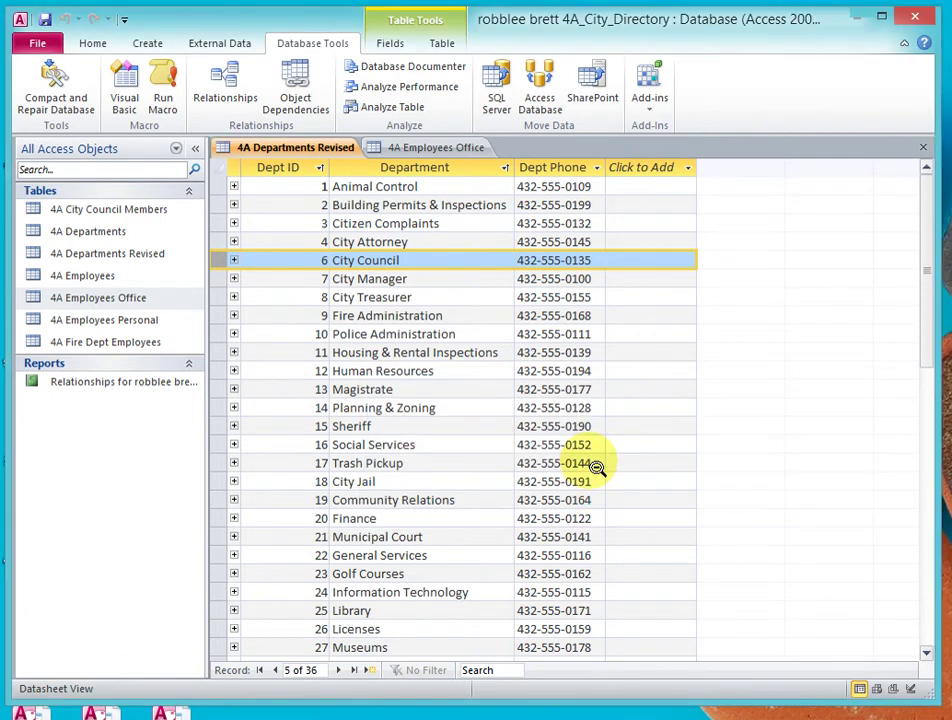
- Show and hide City Council's related employees, then close 4A Departments Revised and 4A Employees Office
{"action": "left_click", "coordinate": [236, 261]}
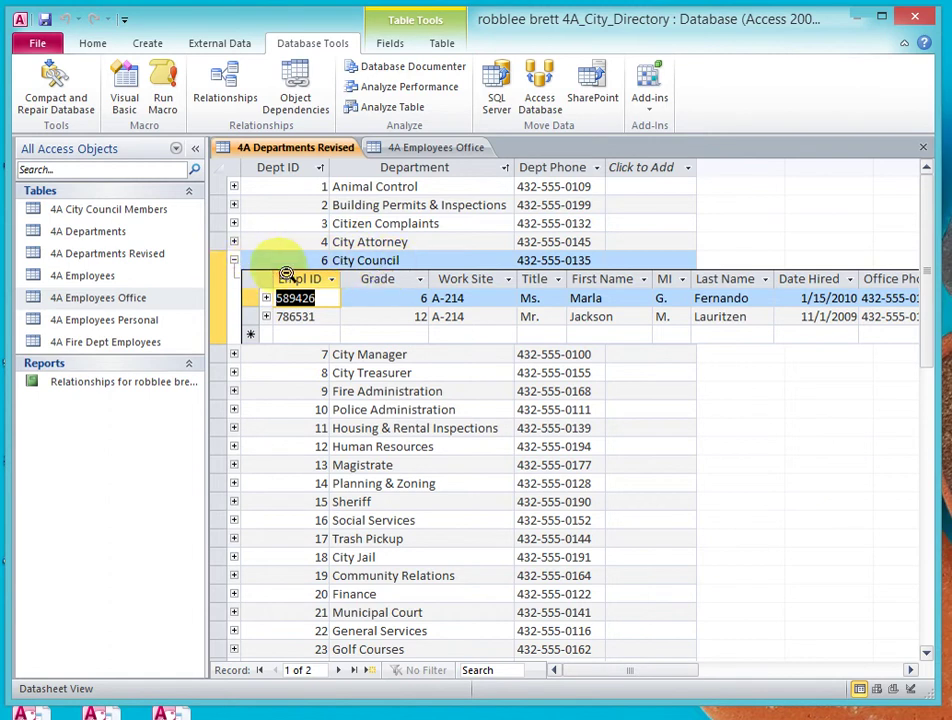
{"action": "left_click", "coordinate": [236, 262]}
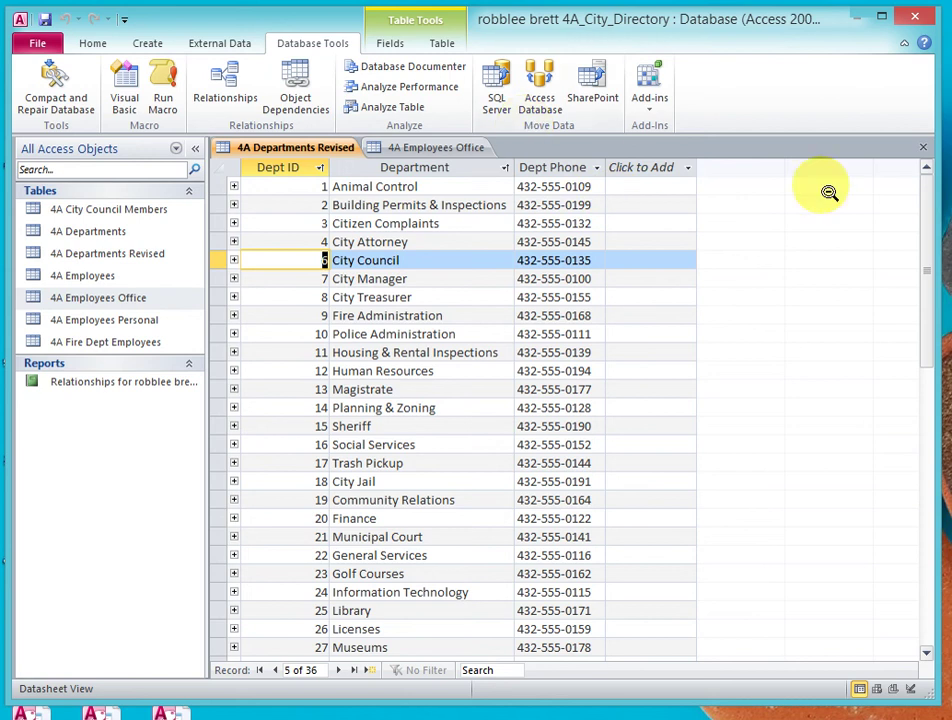
{"action": "left_click", "coordinate": [929, 152]}
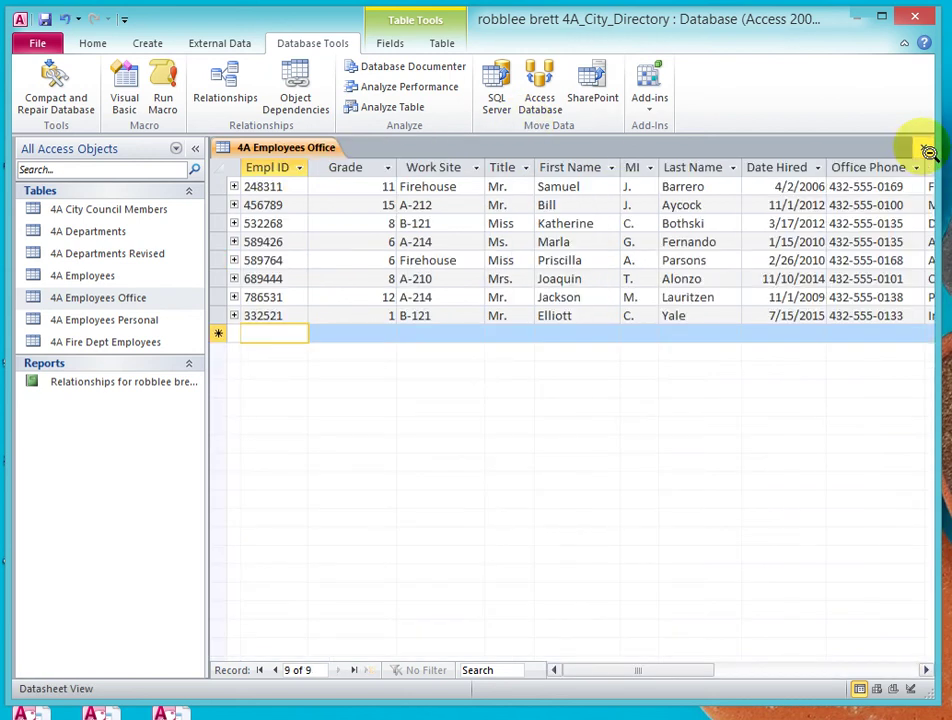
{"action": "left_click", "coordinate": [929, 152]}
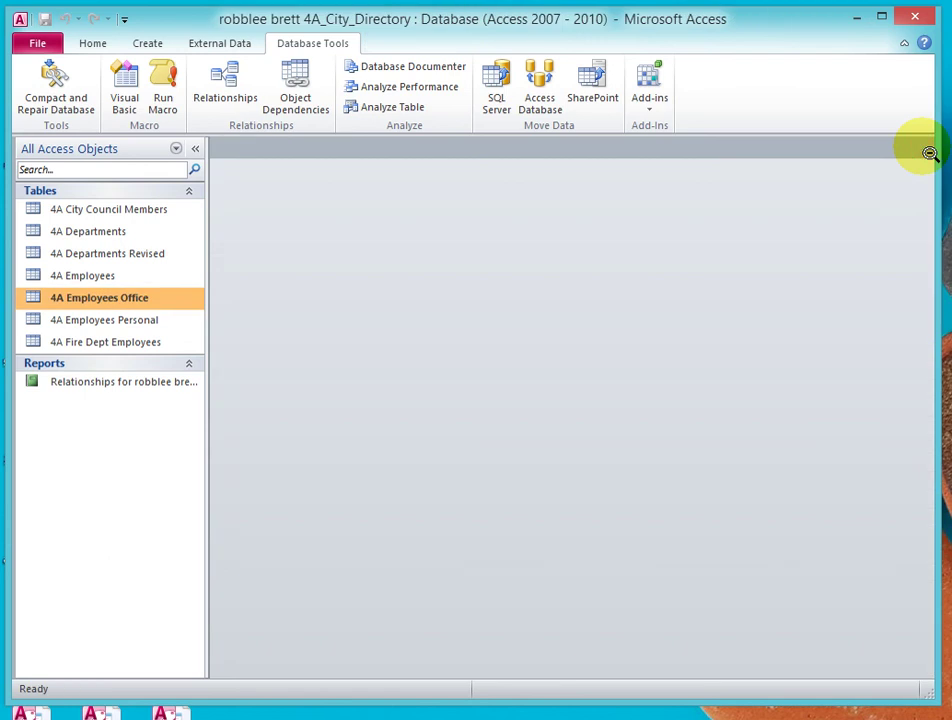